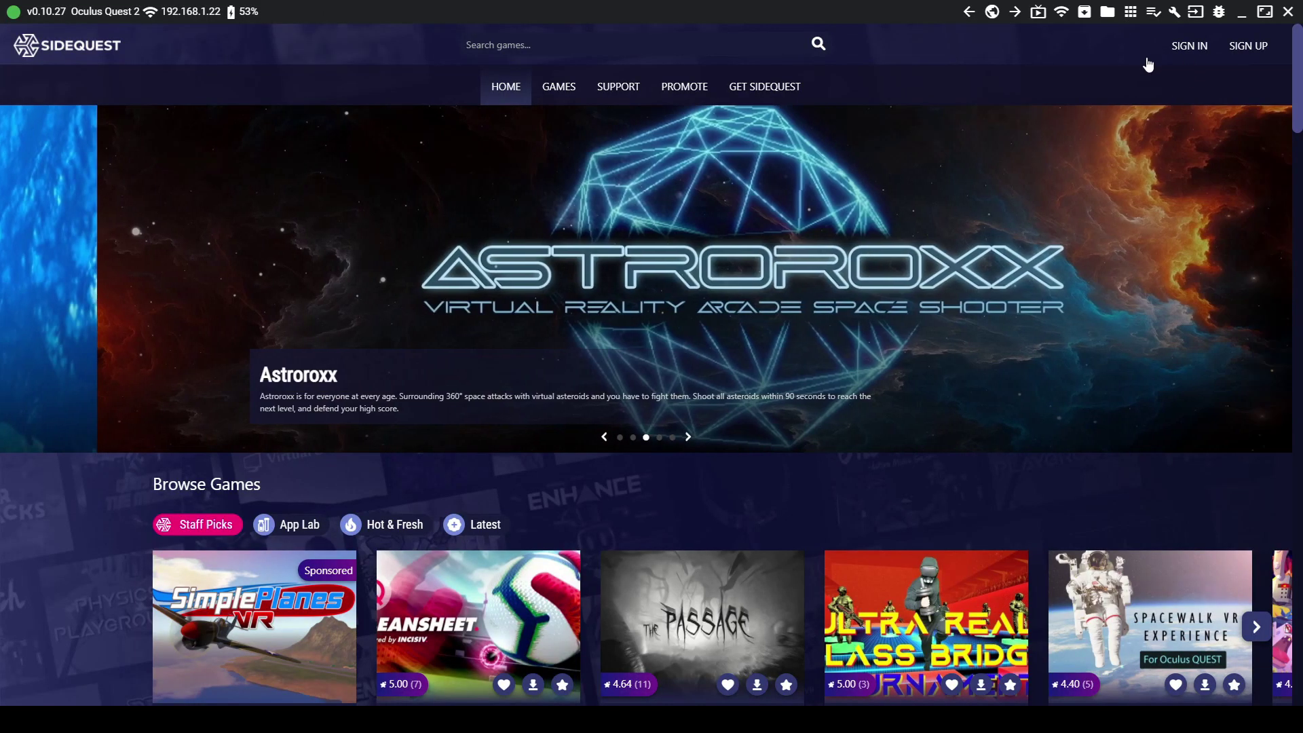
# Step: Search SideQuest for bmbf and sideload the BMBF app onto the headset
pyautogui.click(660, 44)
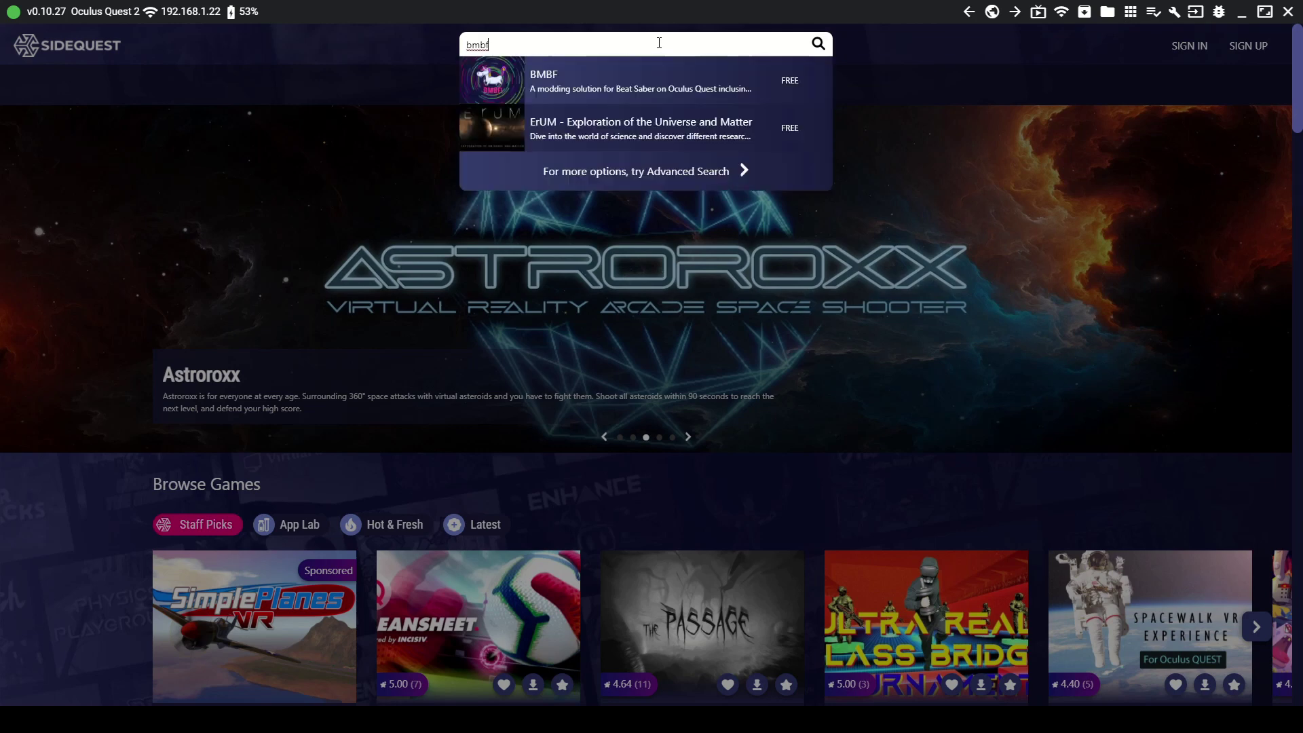
pyautogui.click(609, 99)
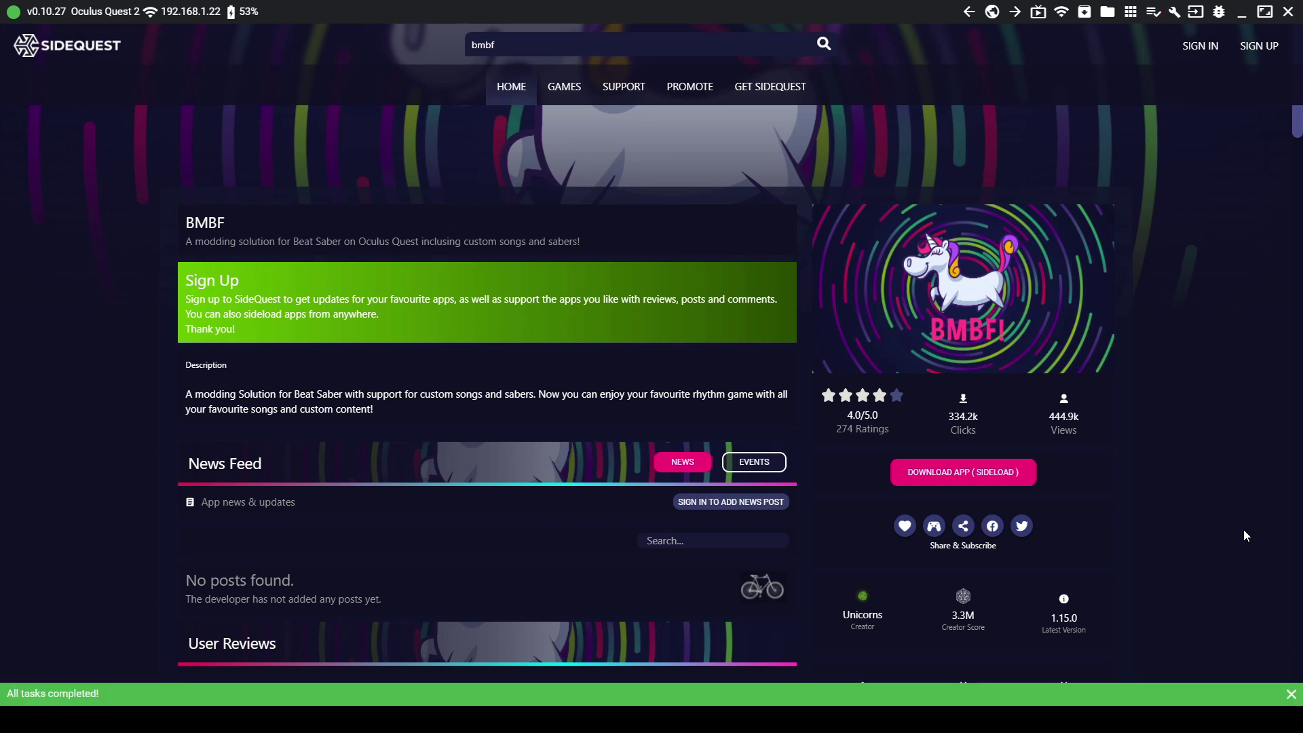
pyautogui.scroll(2, 1244, 530)
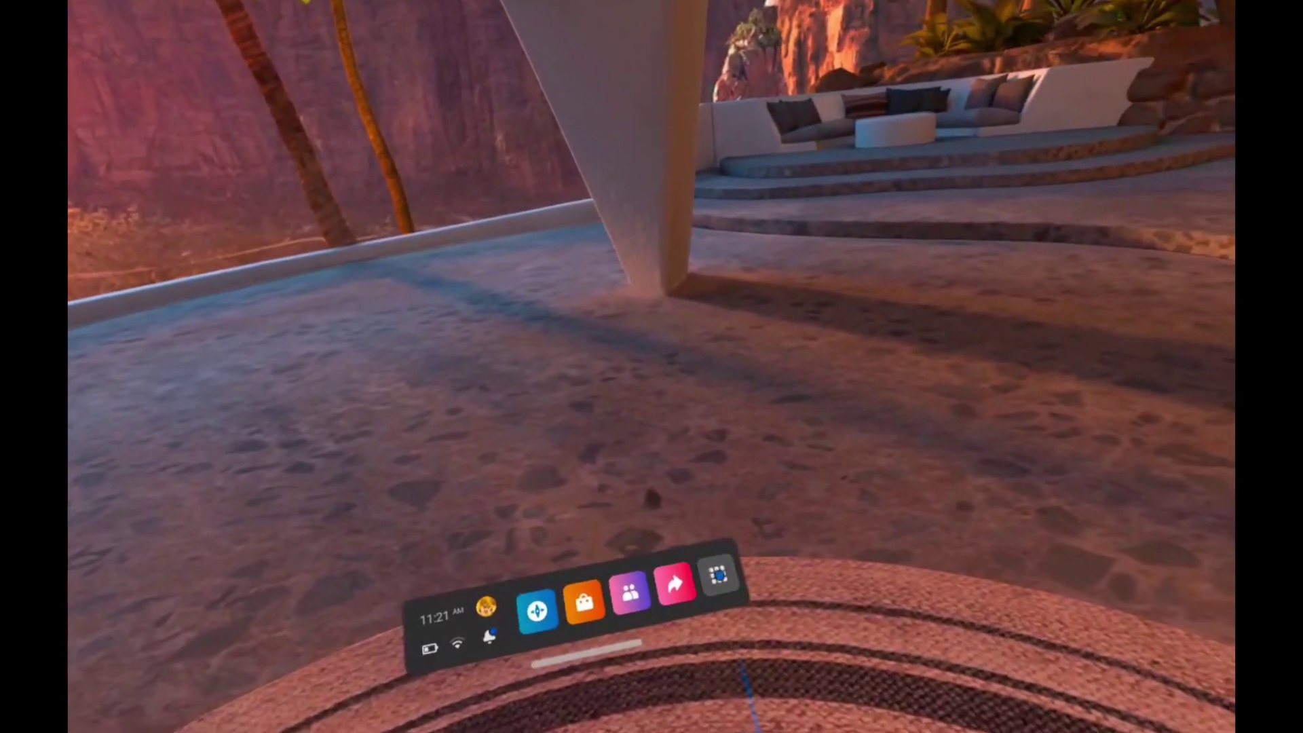
# Step: In the Apps library, filter to Unknown Sources and launch BMBF
pyautogui.click(787, 572)
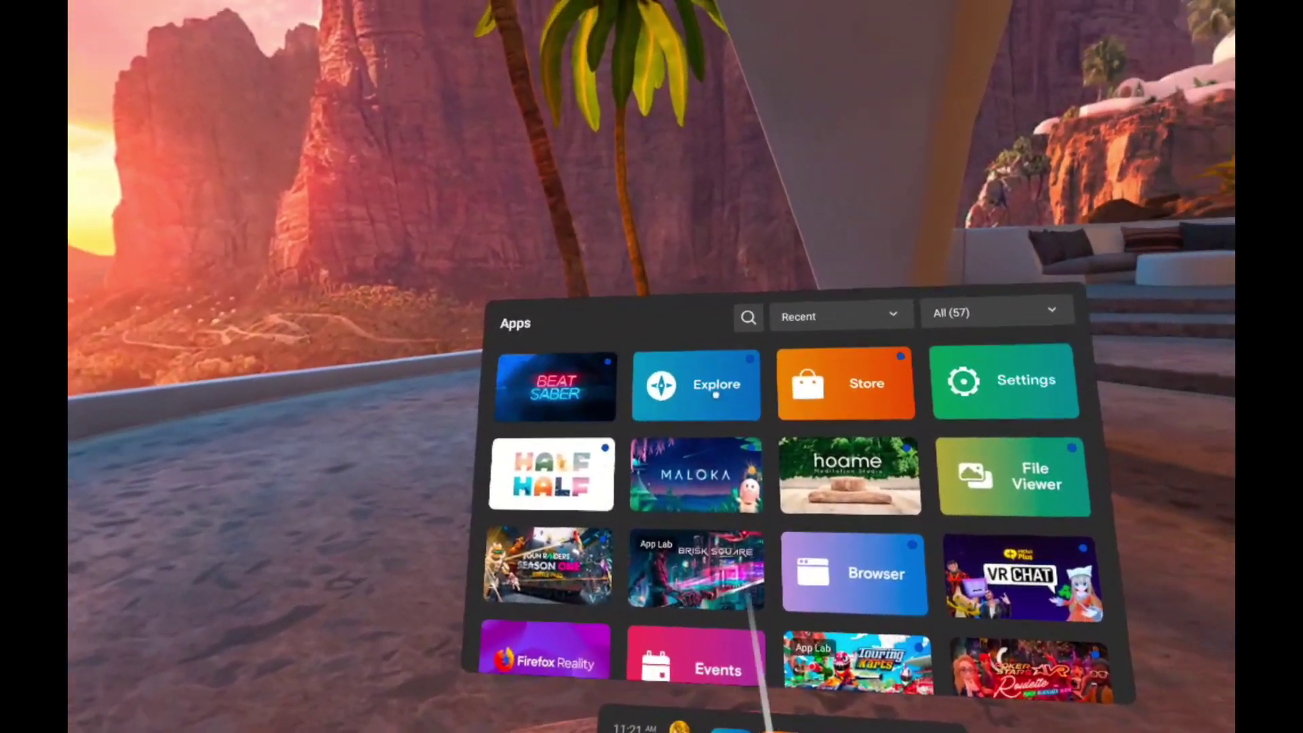
pyautogui.moveTo(471, 381)
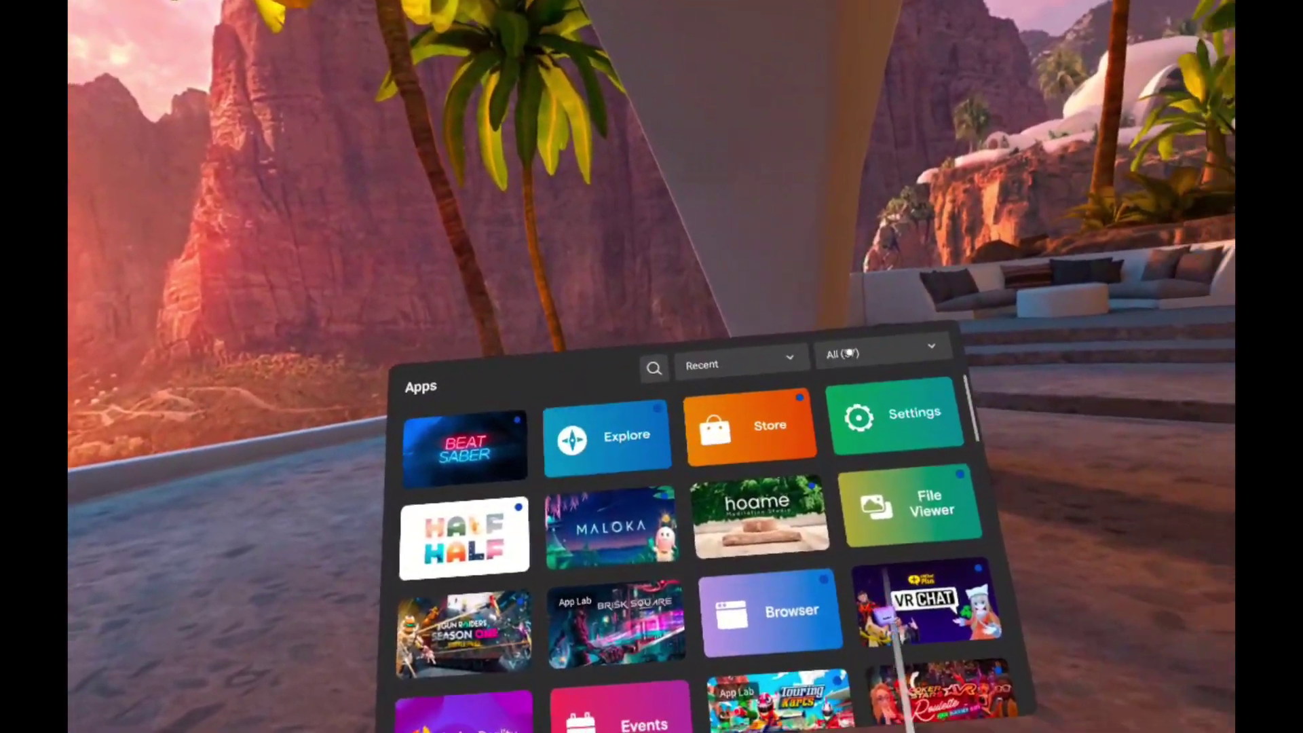
pyautogui.click(876, 353)
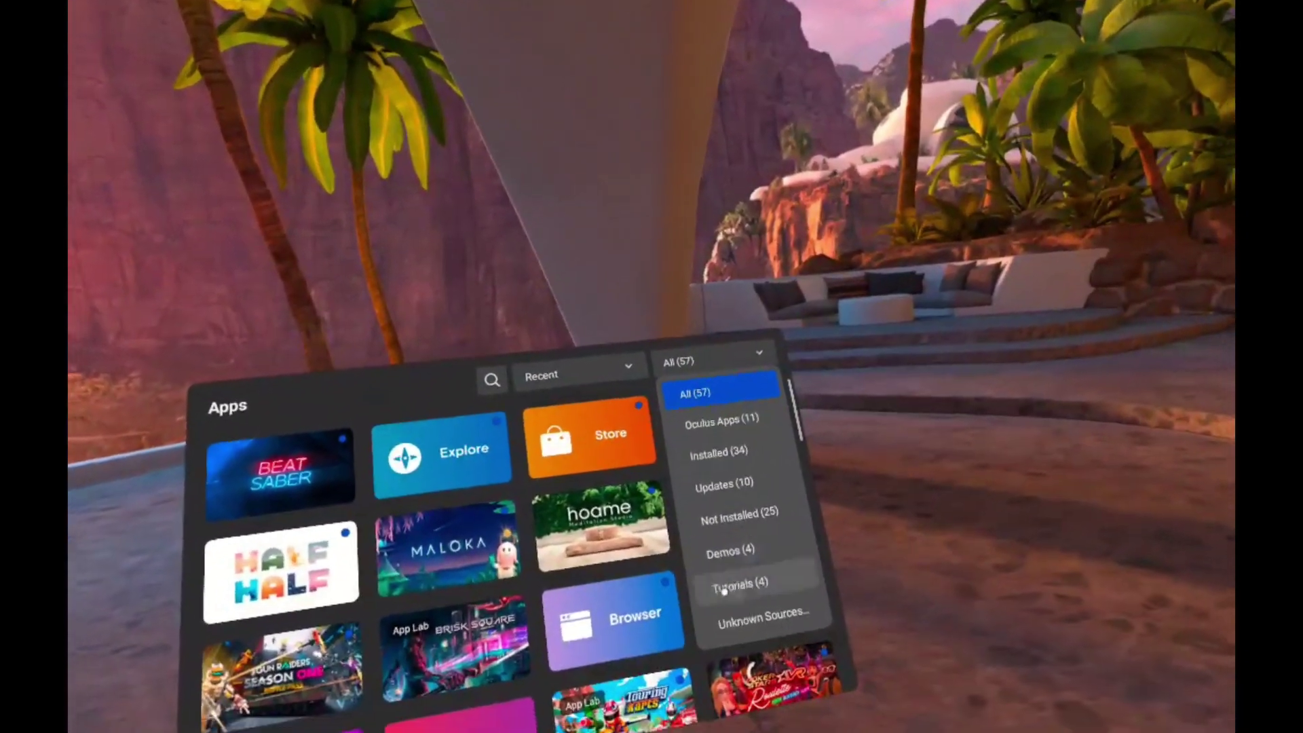
pyautogui.click(788, 616)
pyautogui.click(832, 334)
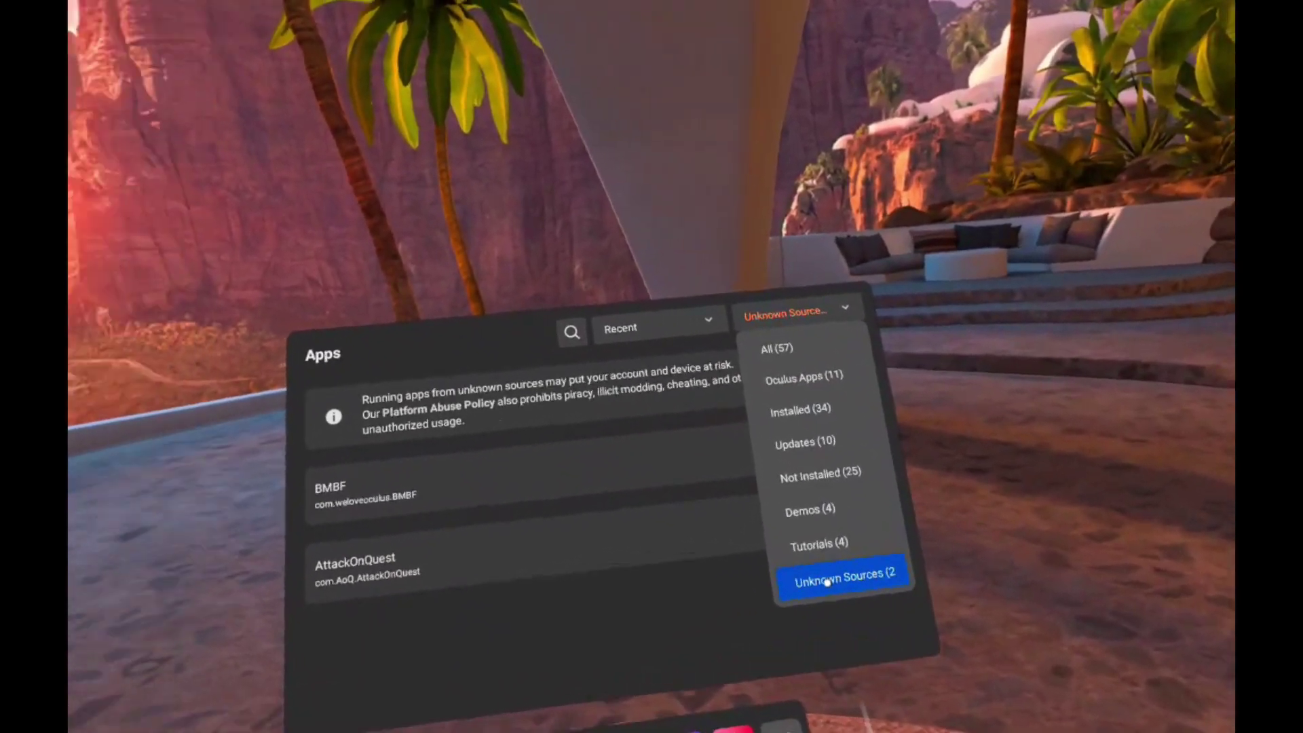
pyautogui.click(724, 569)
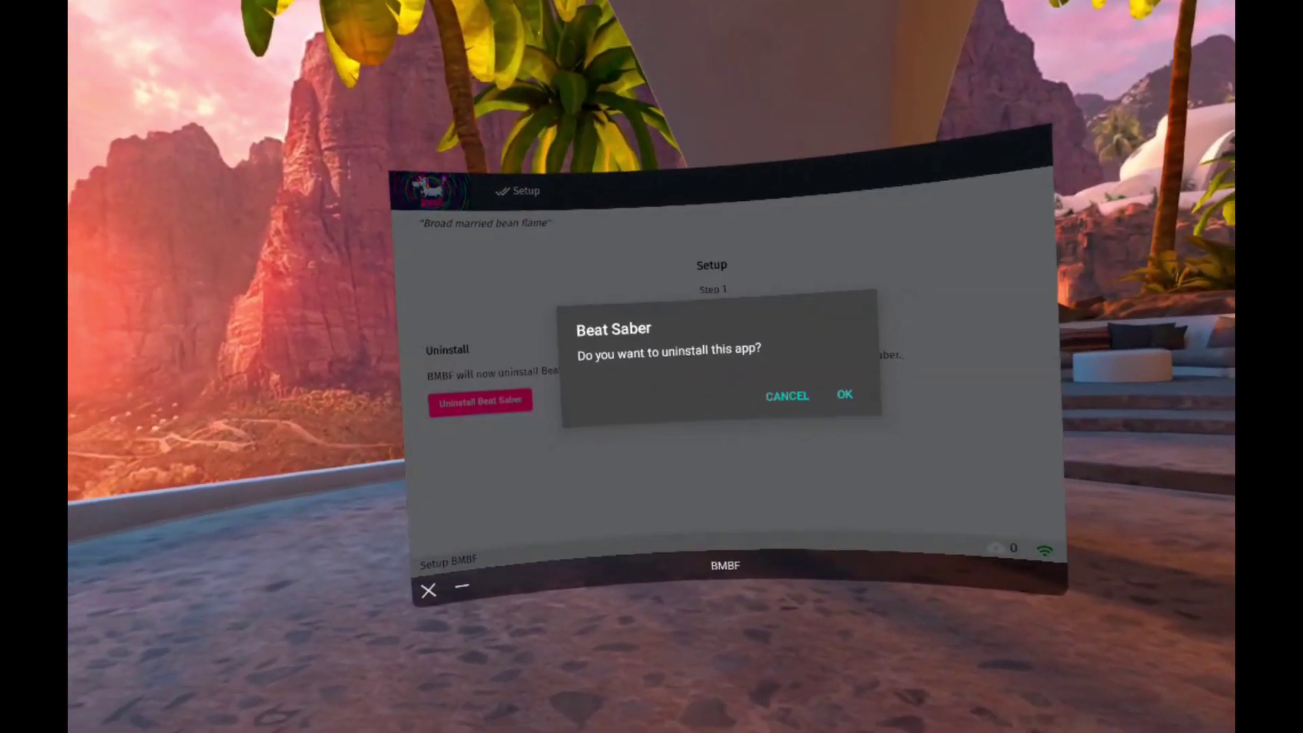
# Step: Uninstall the stock Beat Saber and install the modded Beat Saber through the Android prompt
pyautogui.click(845, 394)
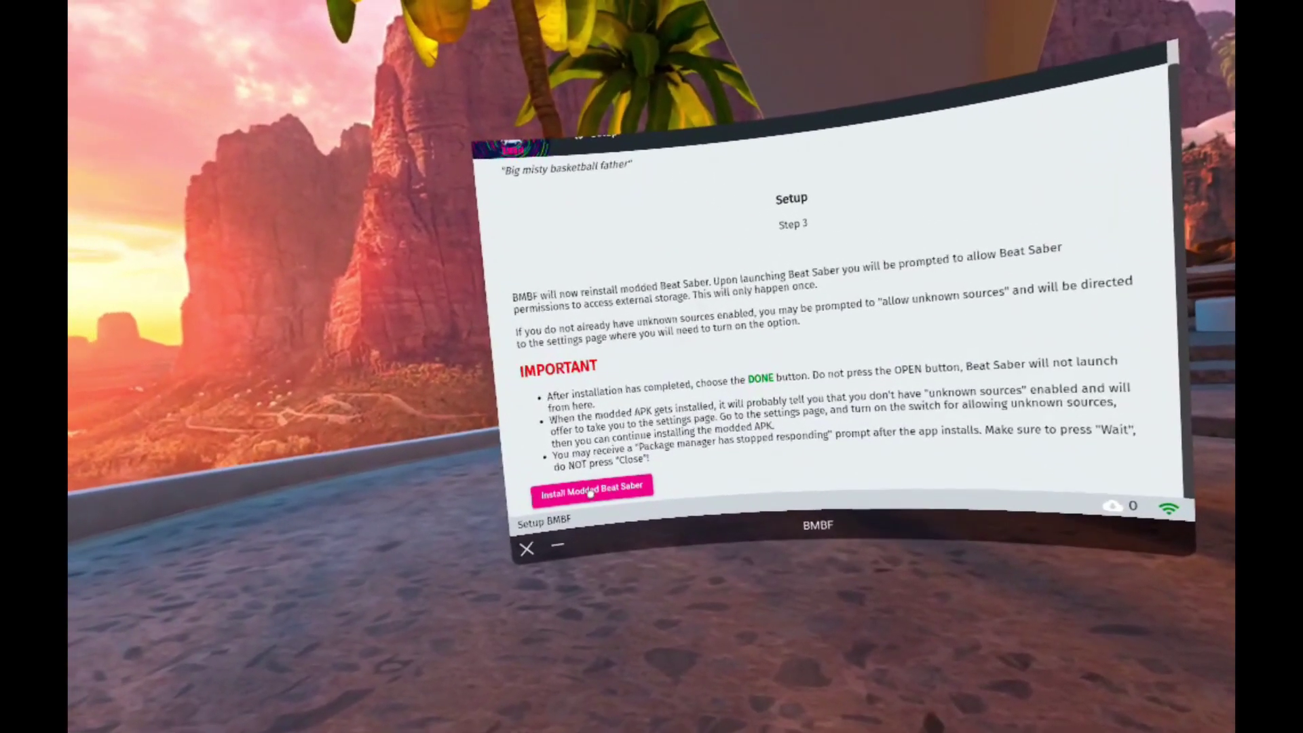
pyautogui.click(591, 493)
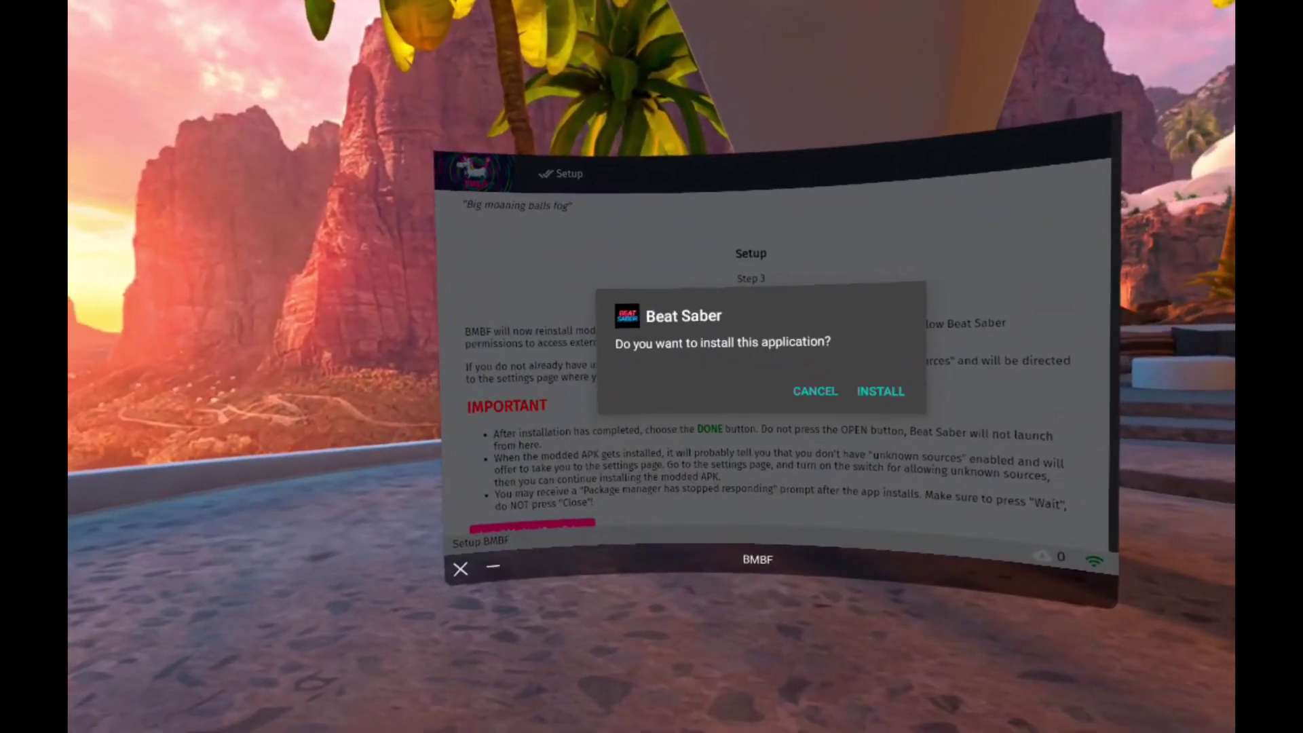
pyautogui.click(748, 367)
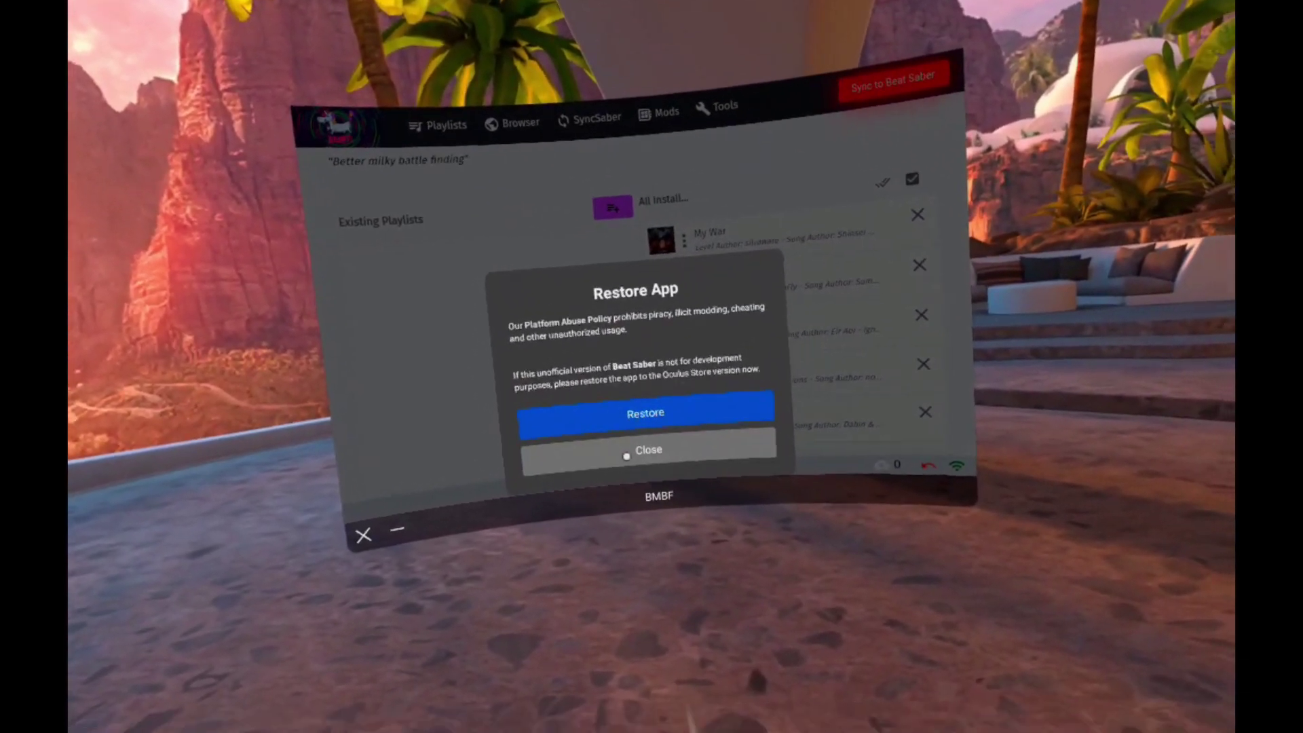
# Step: Dismiss the Restore App warning and open BMBF's Browser on the BeastSaber site
pyautogui.click(669, 479)
pyautogui.press('super')
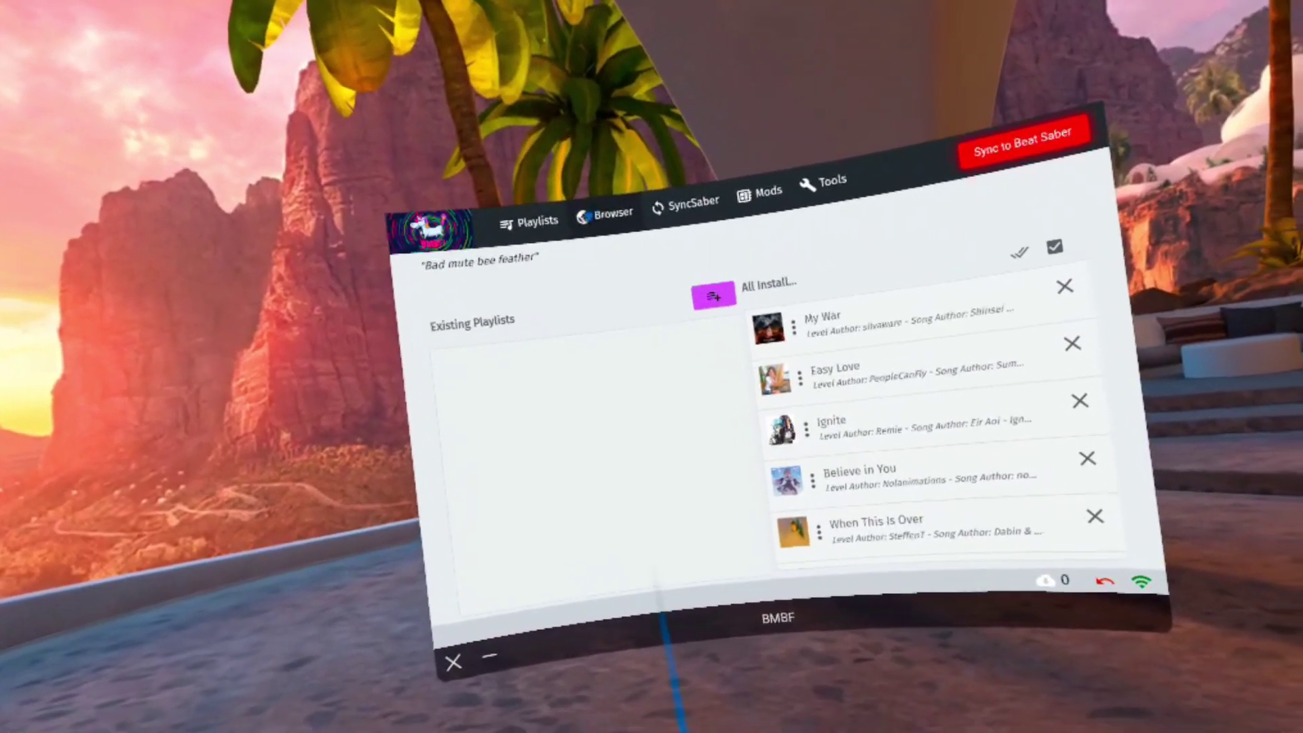
pyautogui.click(586, 234)
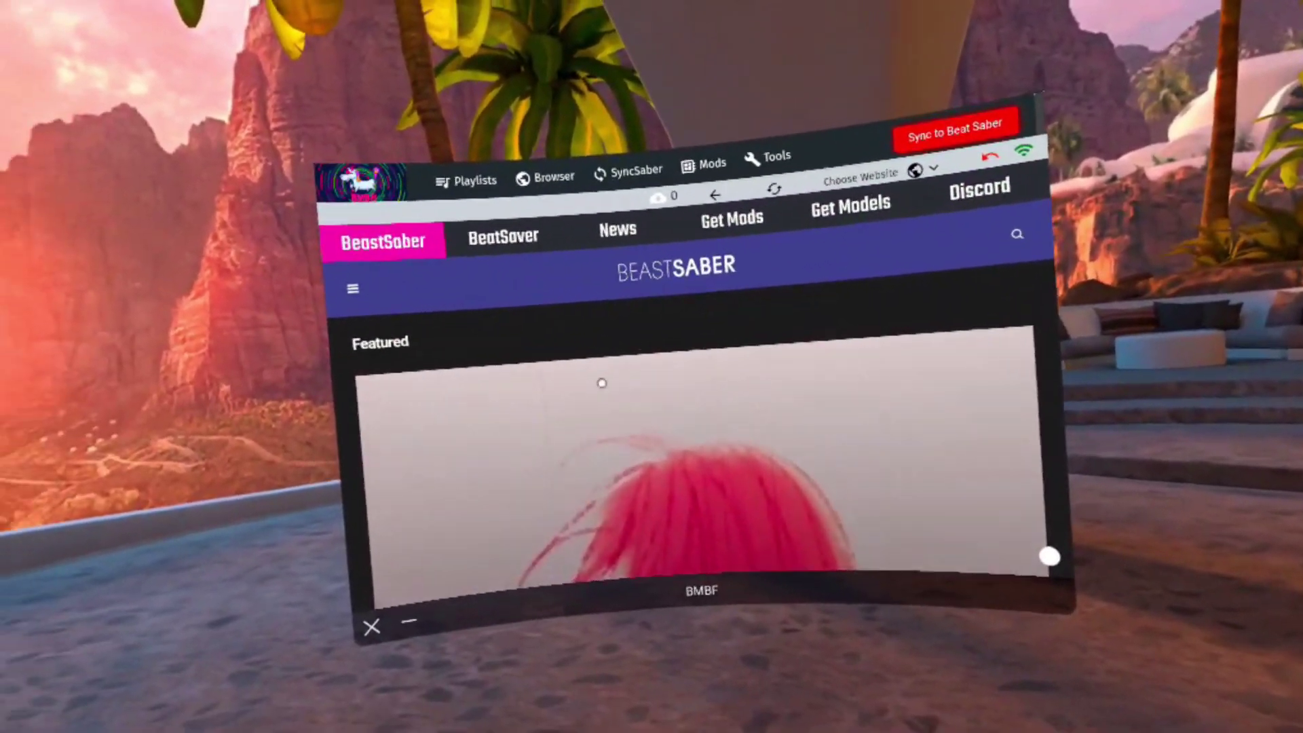
# Step: Download the song 'V O E – Fall' from BeastSaber and go back to the BeastSaber home page
pyautogui.scroll(-3, 663, 337)
pyautogui.scroll(-15, 670, 331)
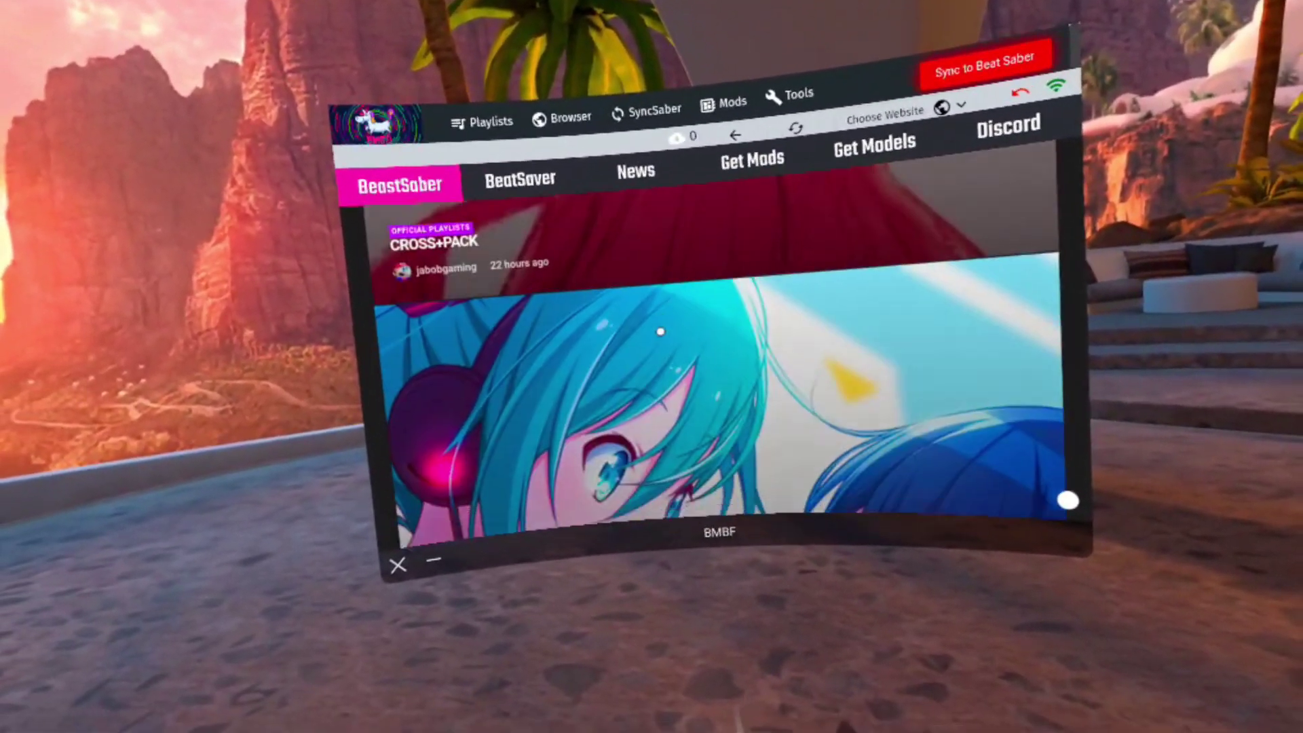
pyautogui.scroll(-5, 632, 347)
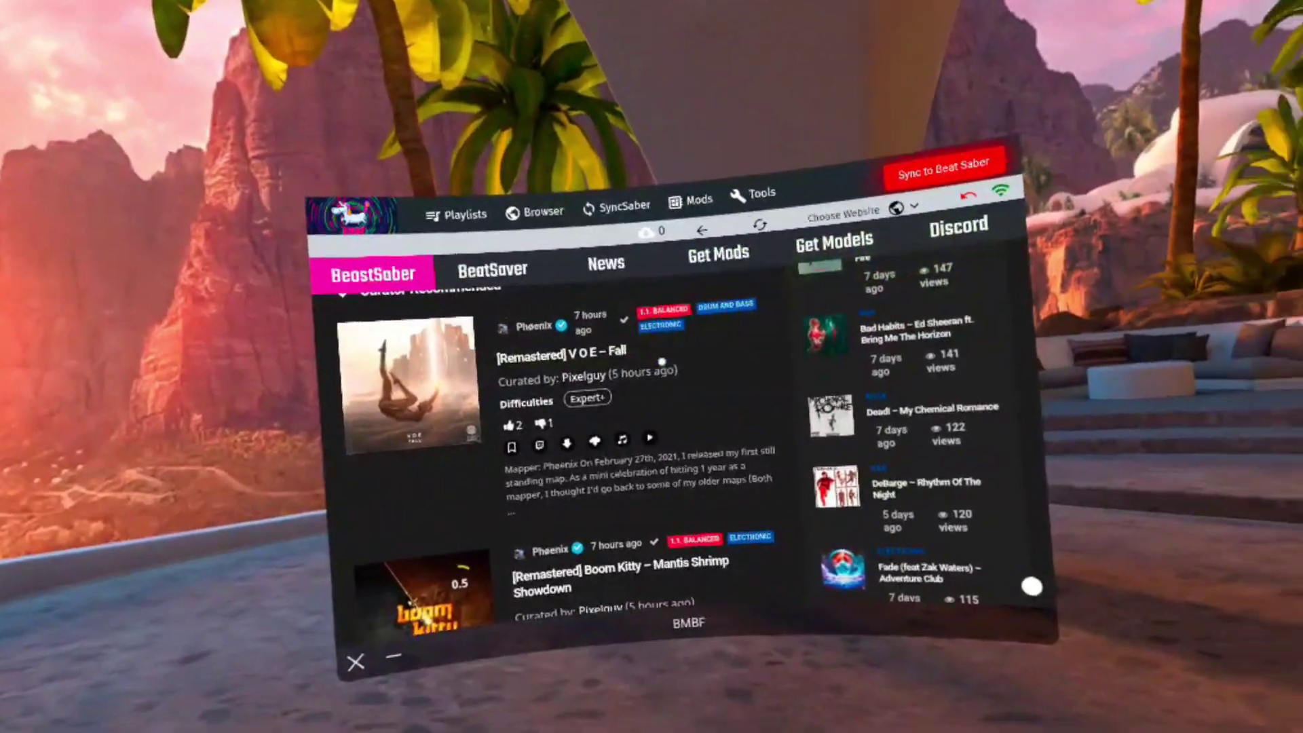
pyautogui.click(426, 287)
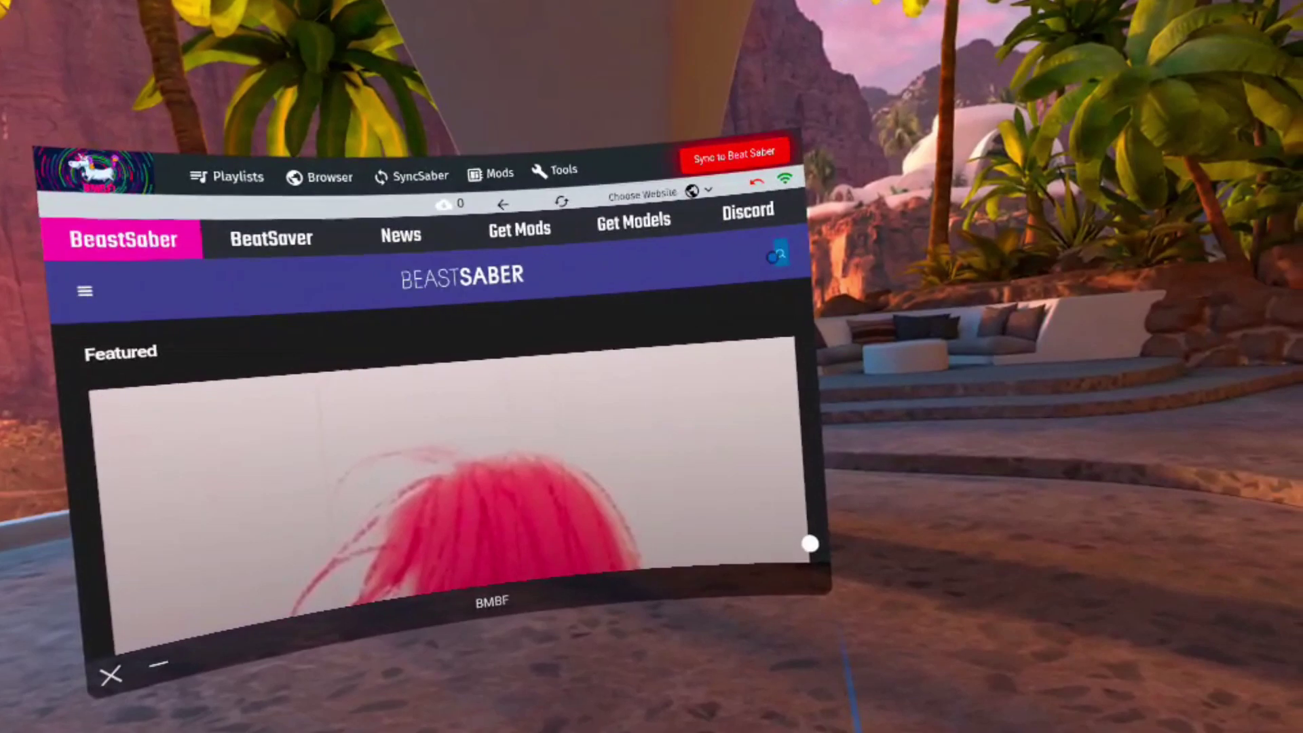
# Step: Open the BeastSaber search field, then switch to the BeatSaver song site
pyautogui.click(767, 233)
pyautogui.click(762, 291)
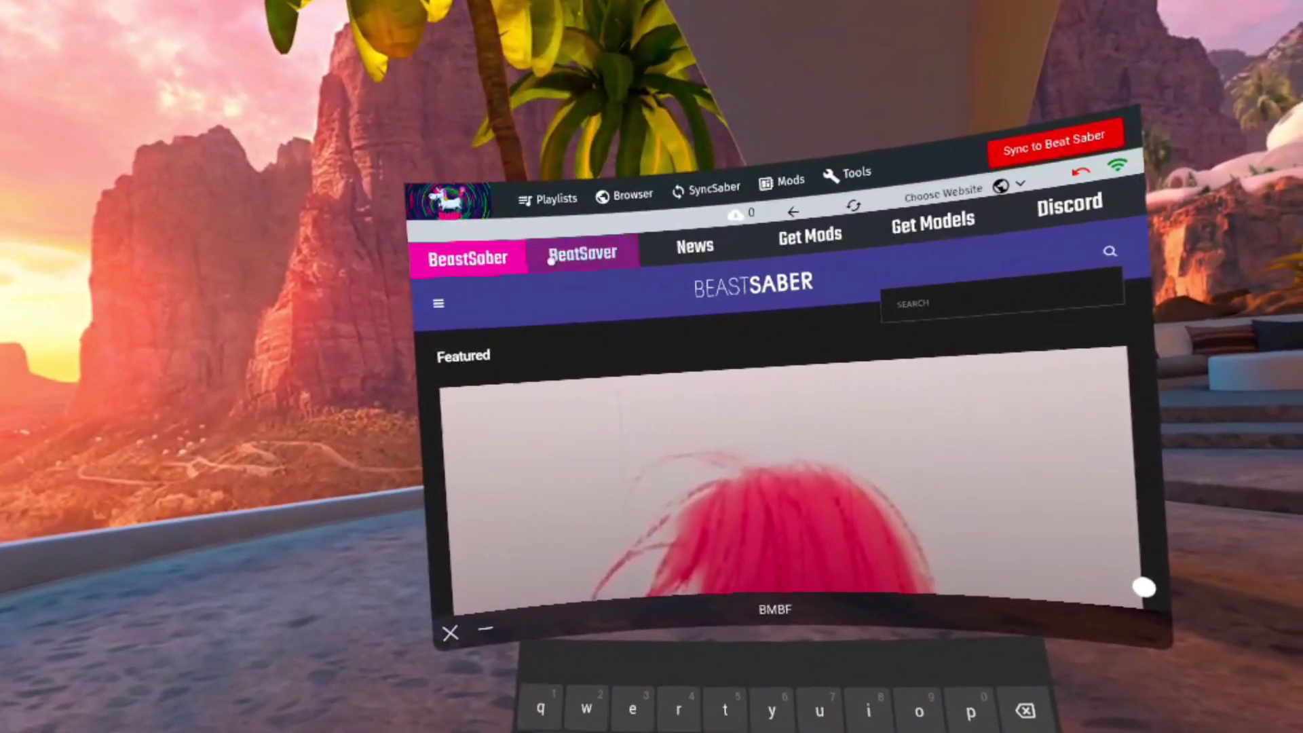
pyautogui.click(570, 252)
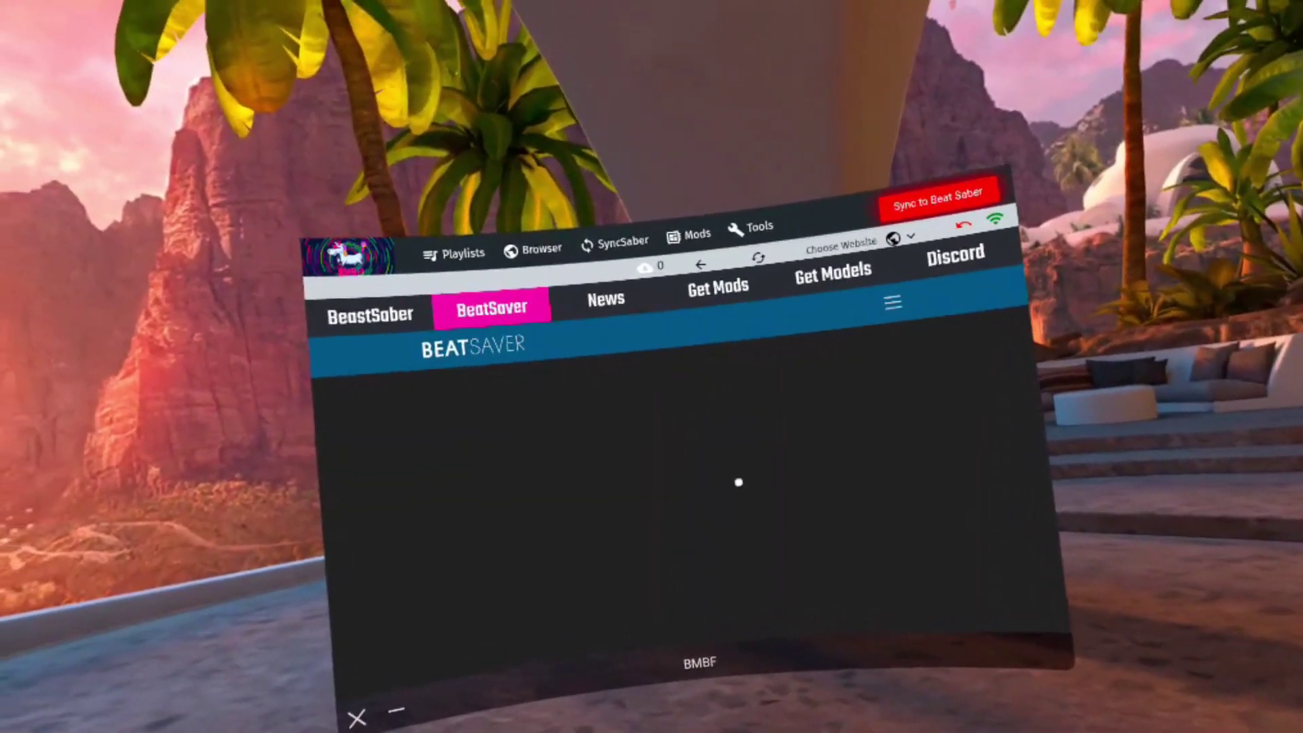
pyautogui.scroll(3, 744, 367)
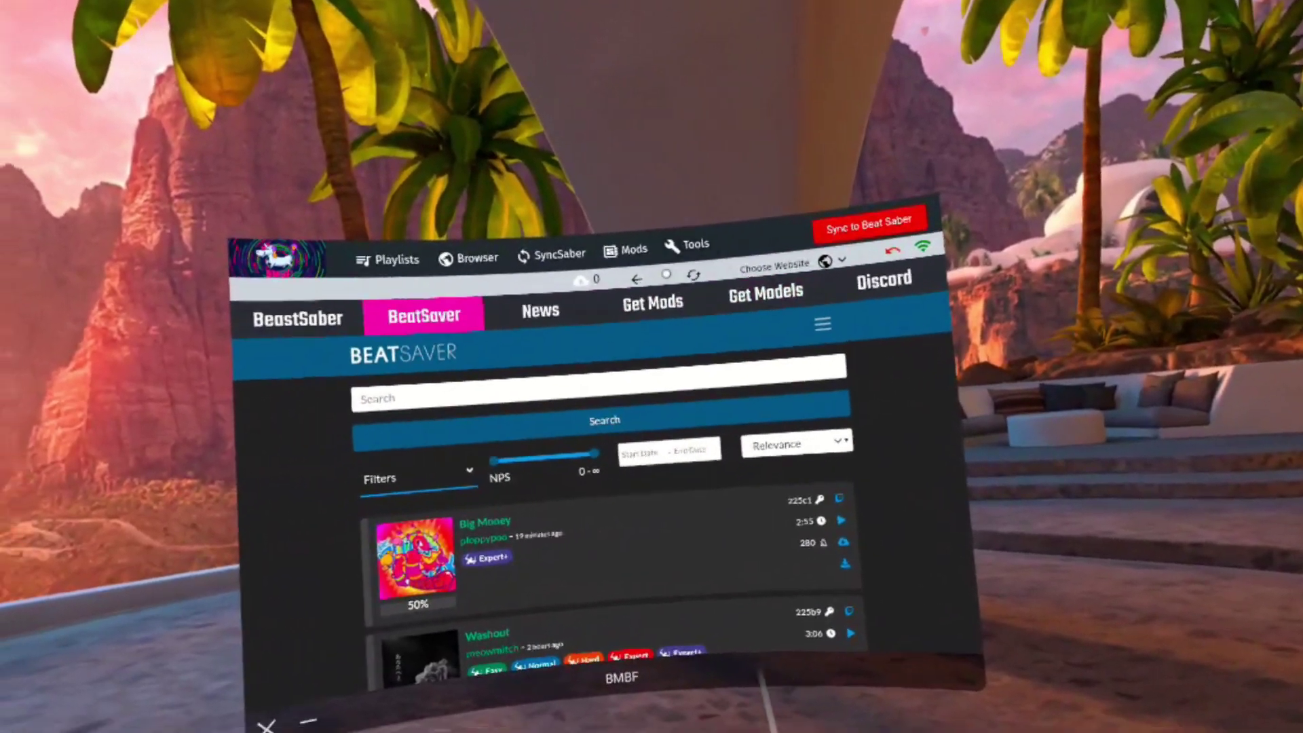
# Step: Browse the Released Mods list, then switch to the Get Models site for Quest models
pyautogui.click(719, 251)
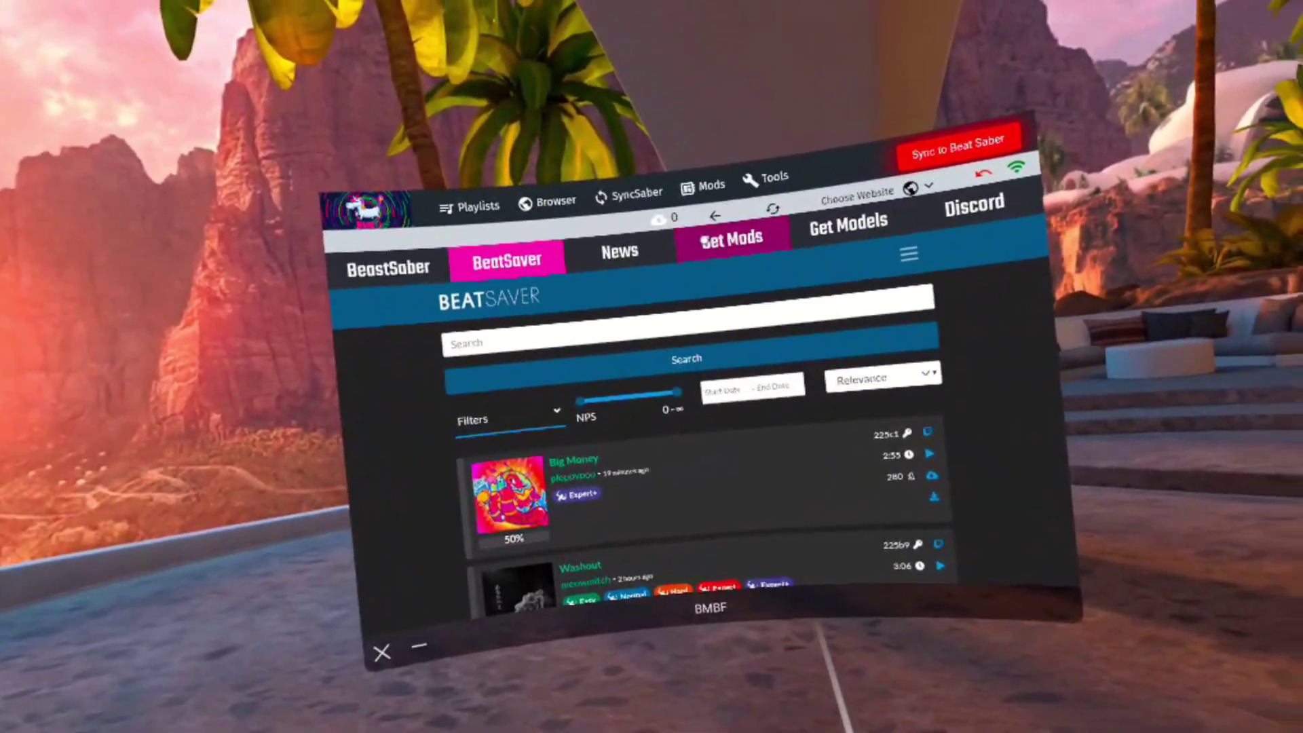
pyautogui.scroll(-5, 679, 306)
pyautogui.scroll(5, 752, 270)
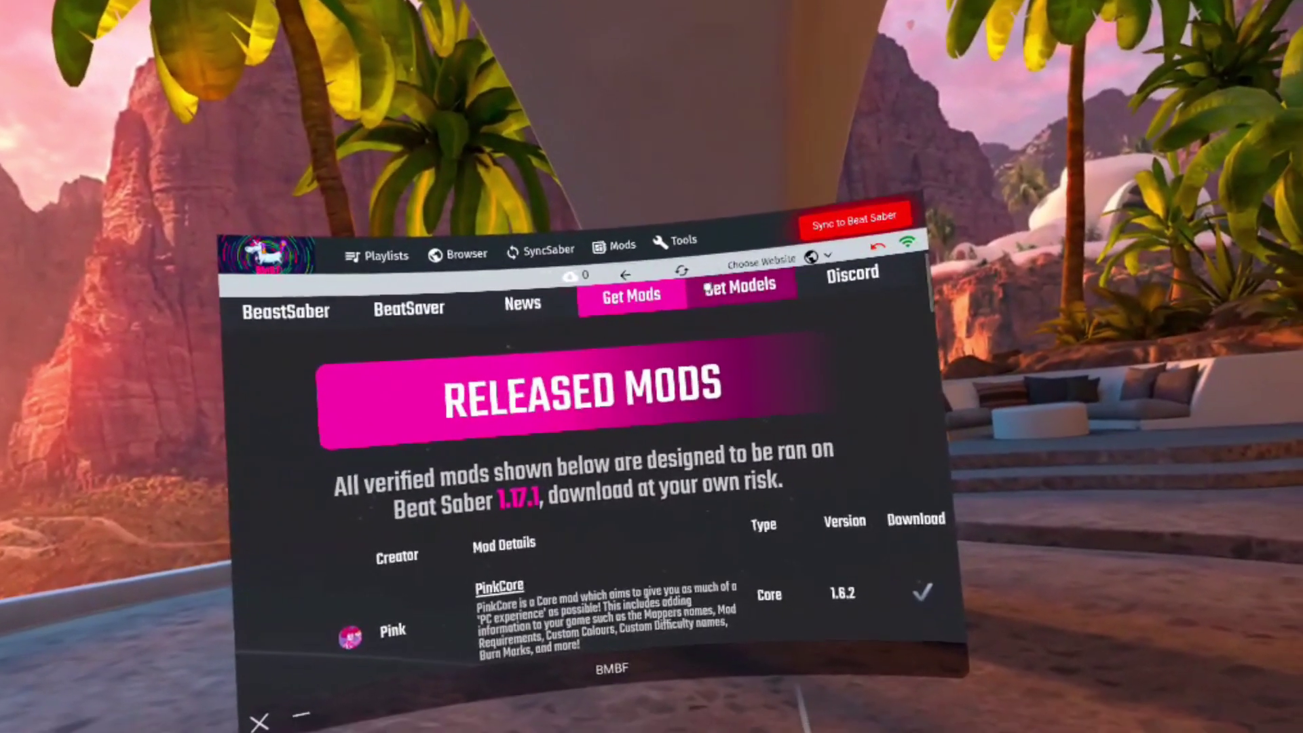
pyautogui.click(747, 316)
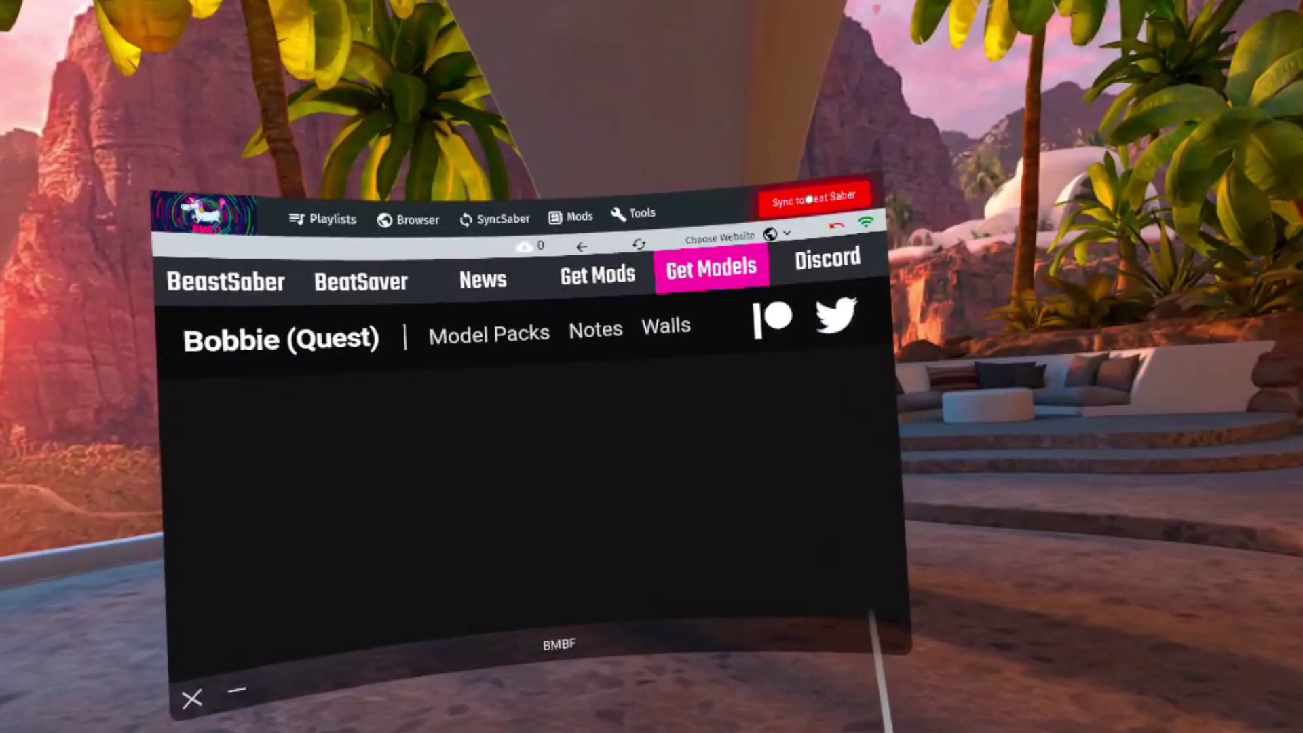
# Step: Sync the downloaded songs and mods into Beat Saber and start the game
pyautogui.click(809, 198)
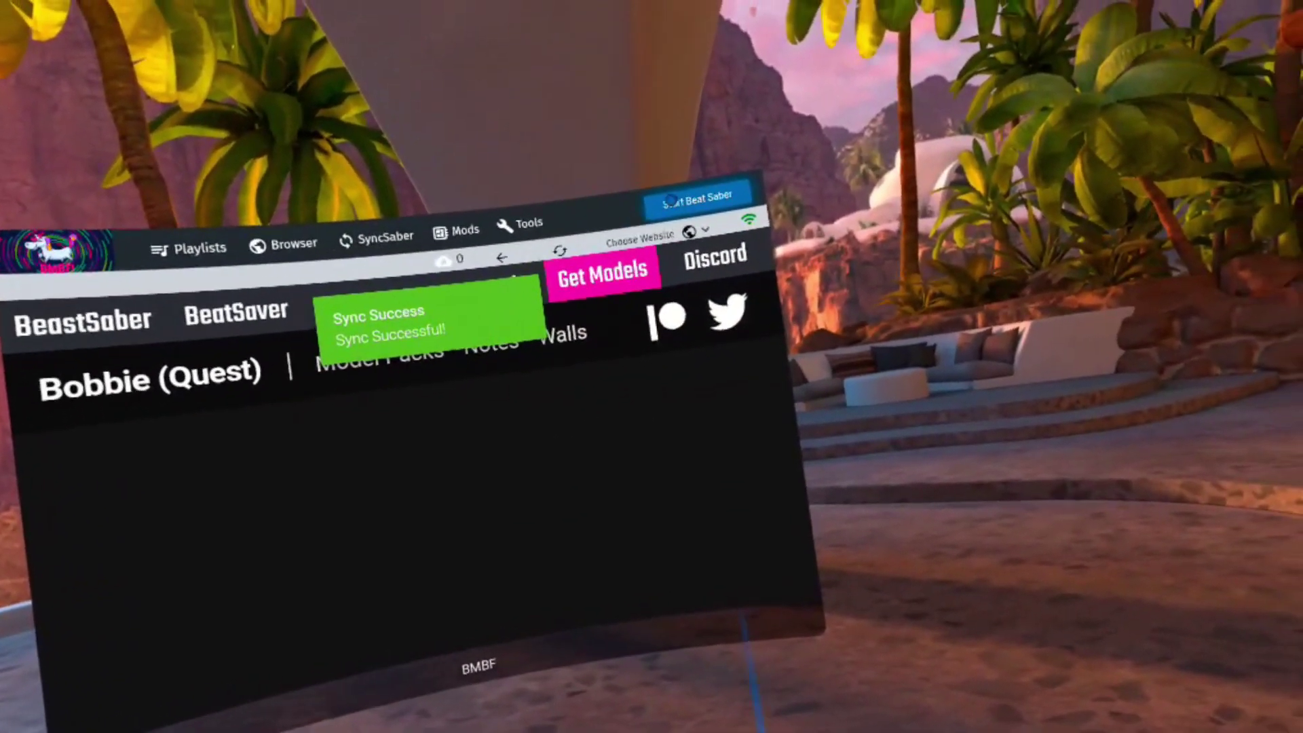
pyautogui.click(669, 199)
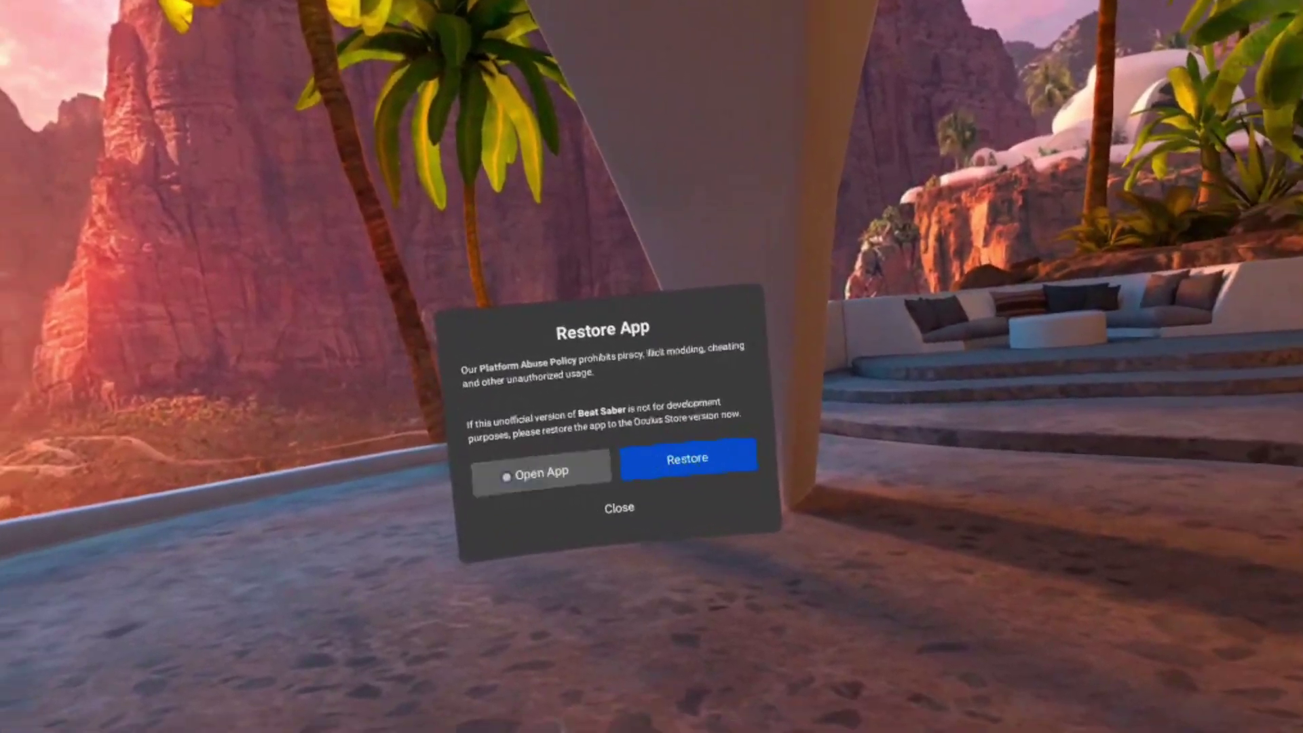
# Step: Open the modded Beat Saber without restoring it and allow it file access
pyautogui.click(523, 471)
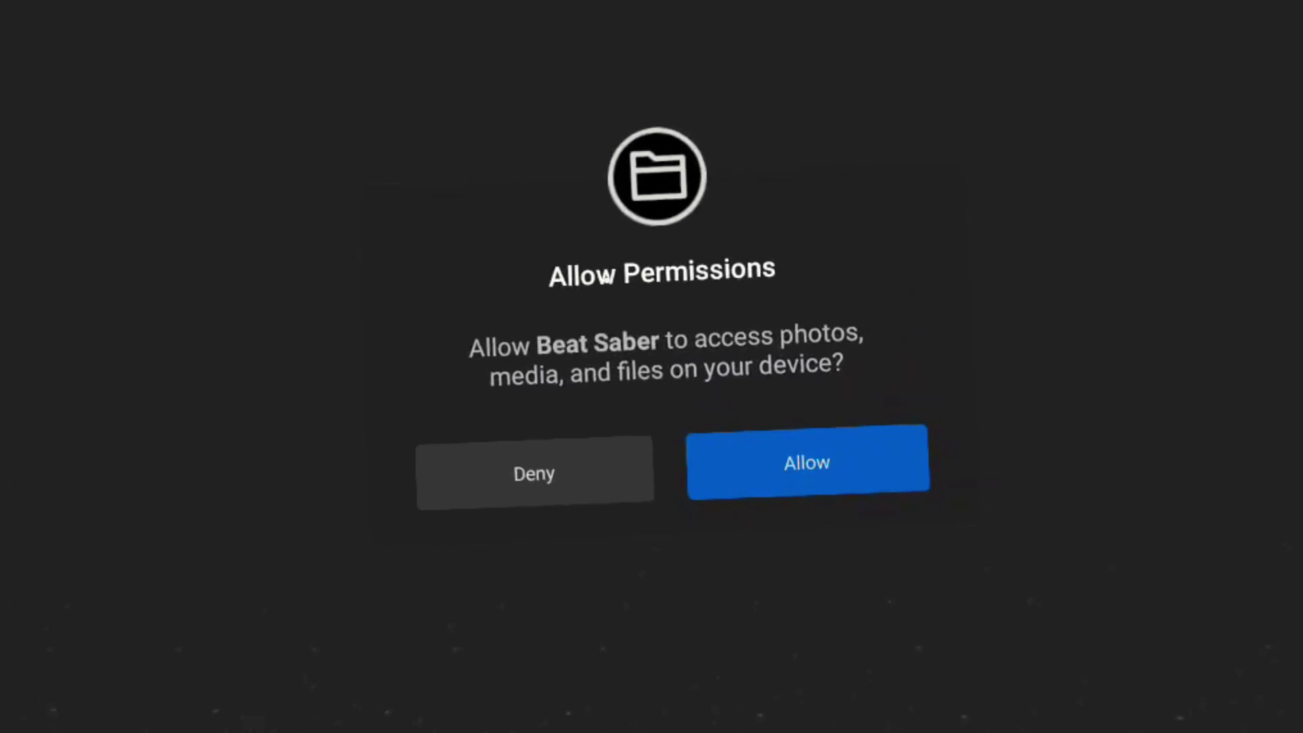
pyautogui.click(715, 431)
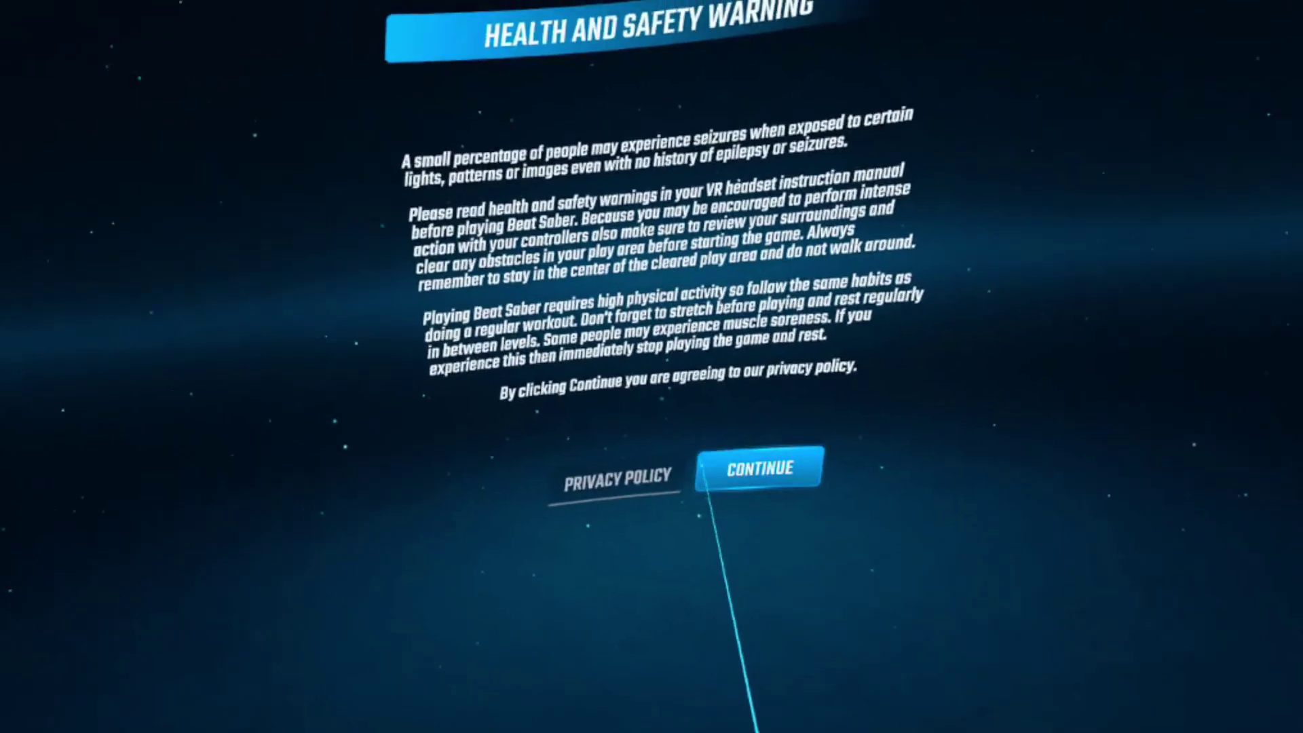
# Step: Continue past the health warning, open and close the SongDownloader panel, then open Solo
pyautogui.click(776, 468)
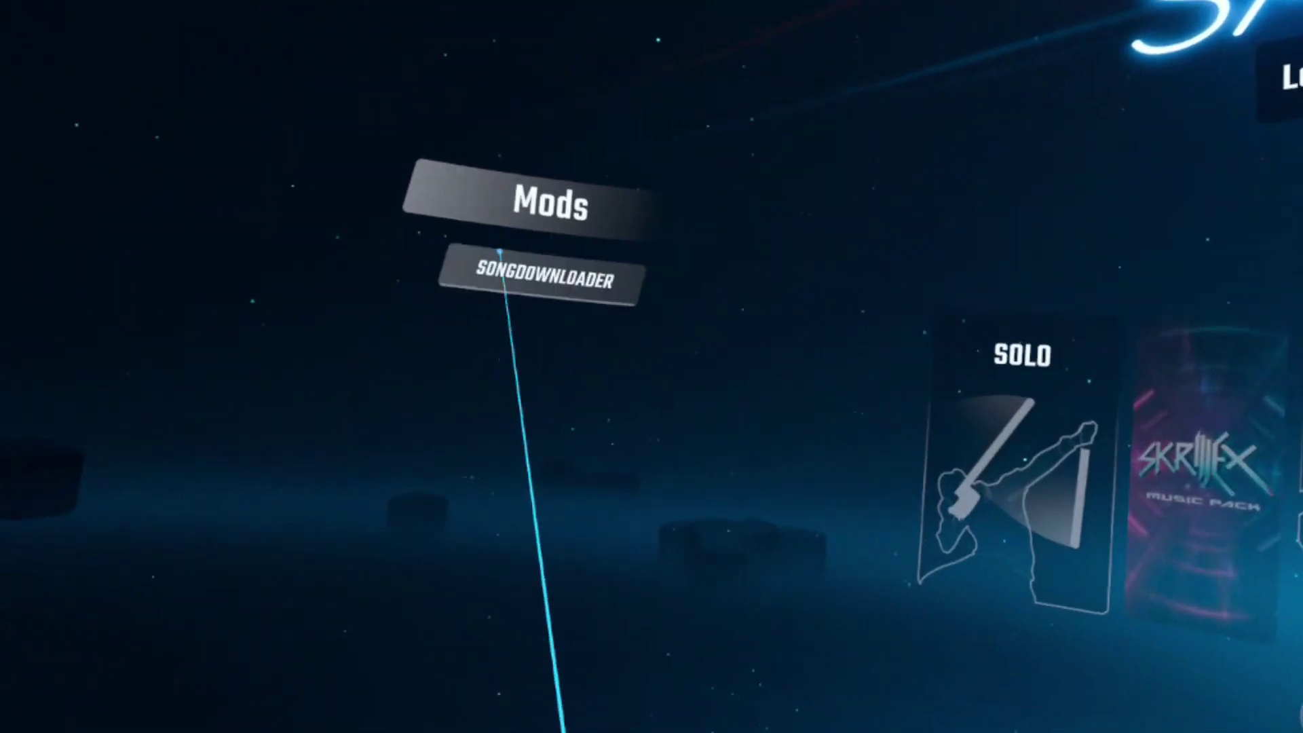
pyautogui.click(501, 253)
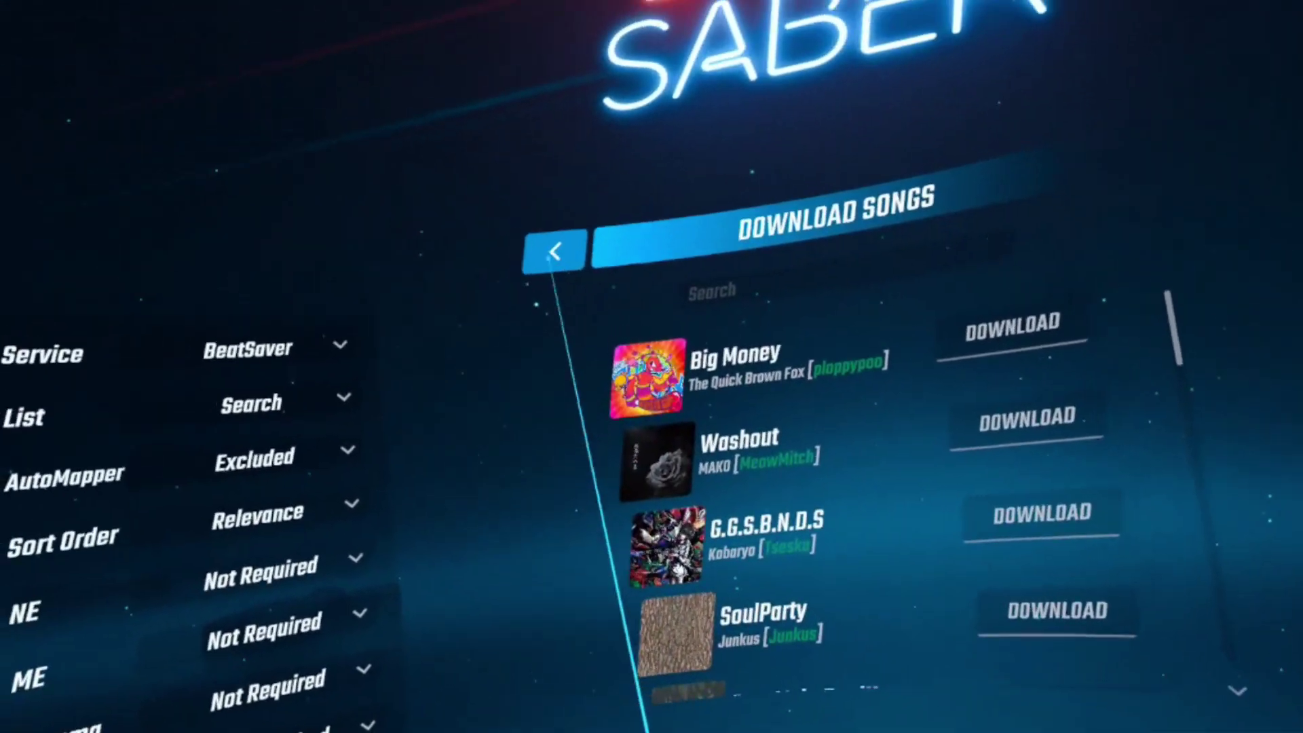
pyautogui.click(363, 73)
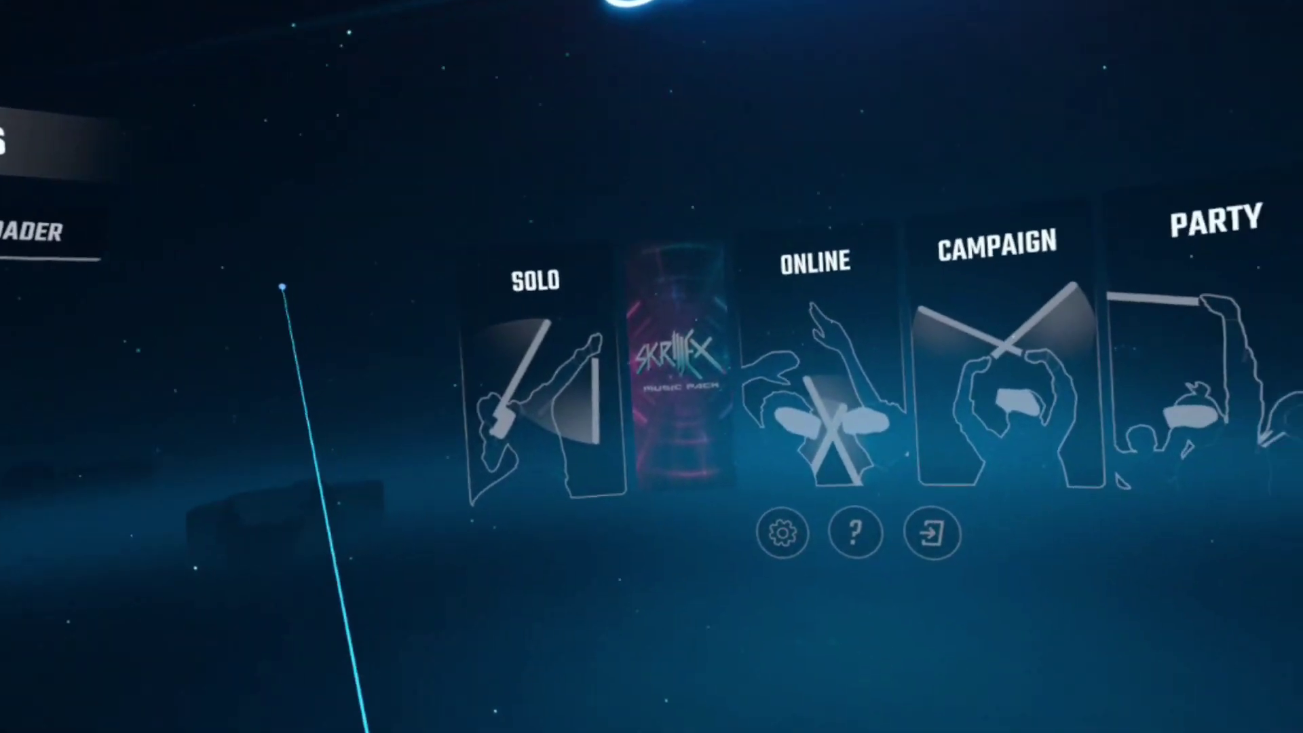
pyautogui.click(353, 252)
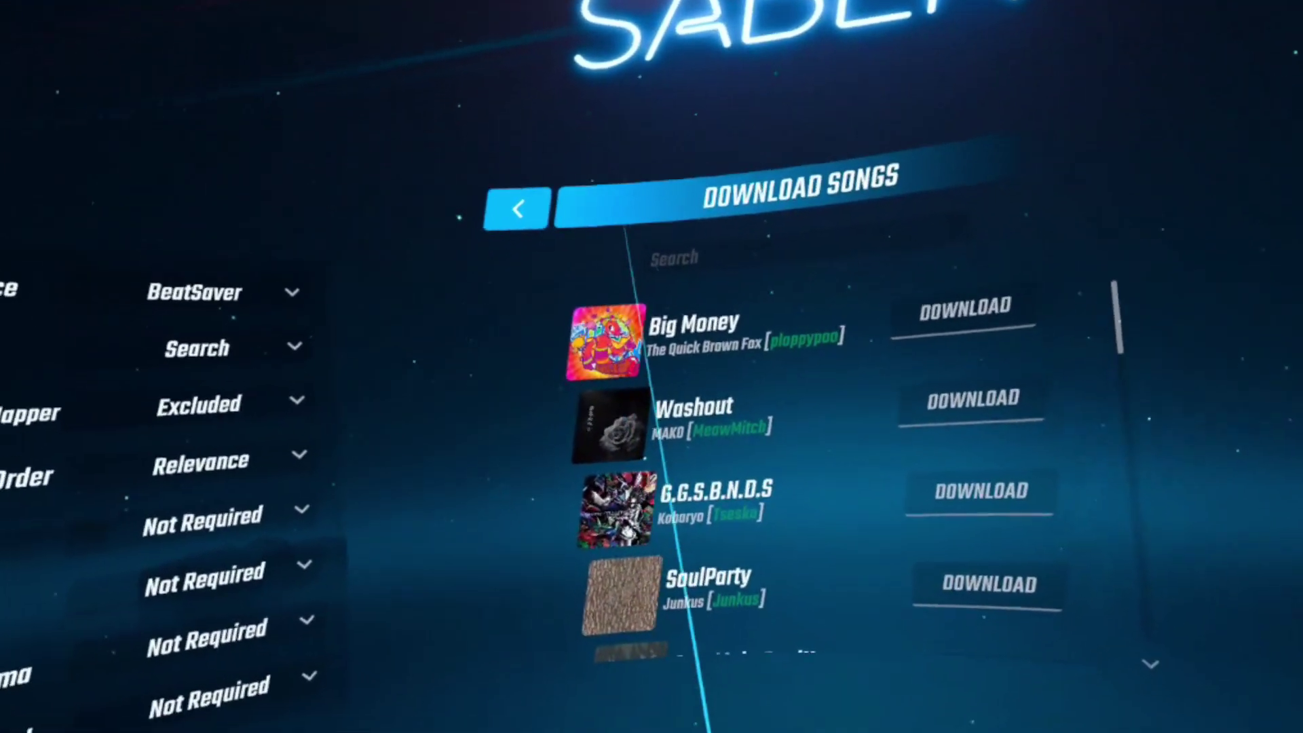
pyautogui.click(566, 178)
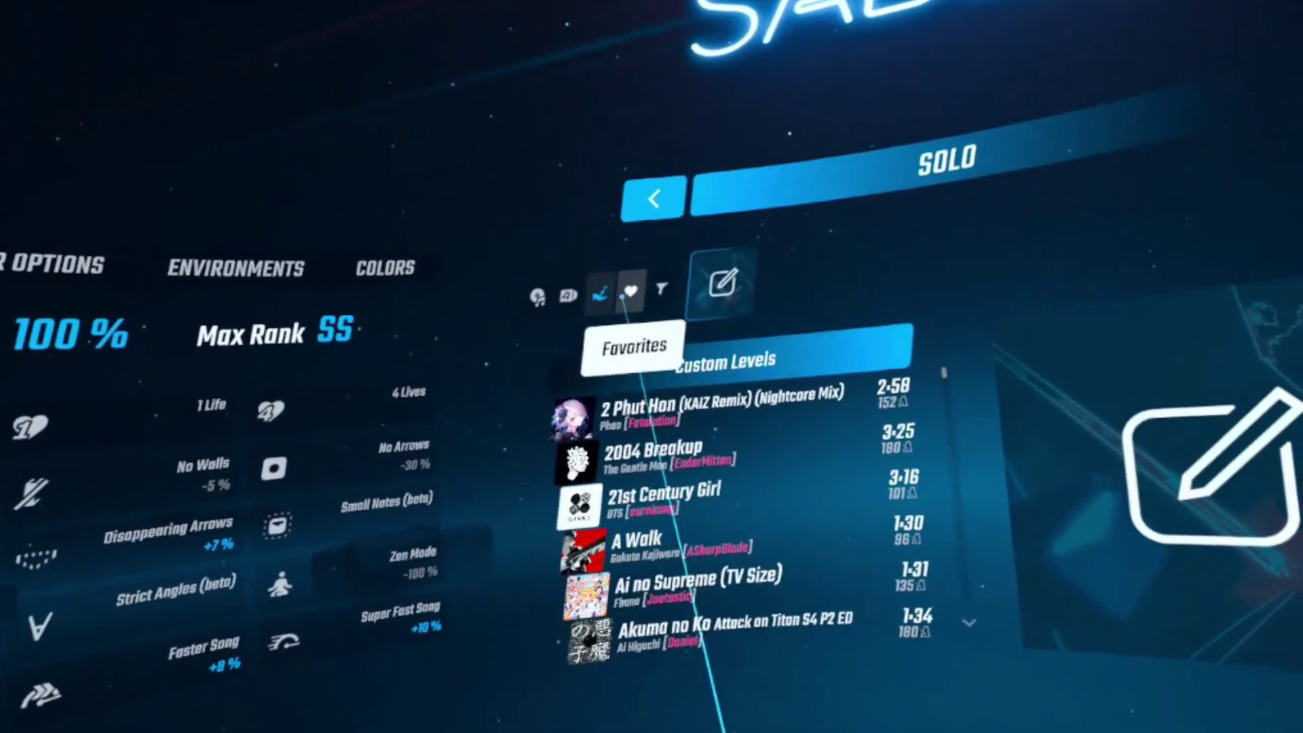
# Step: Switch the Solo list between Favorites, OST & Extras and Custom Levels, then return to the main menu
pyautogui.click(567, 250)
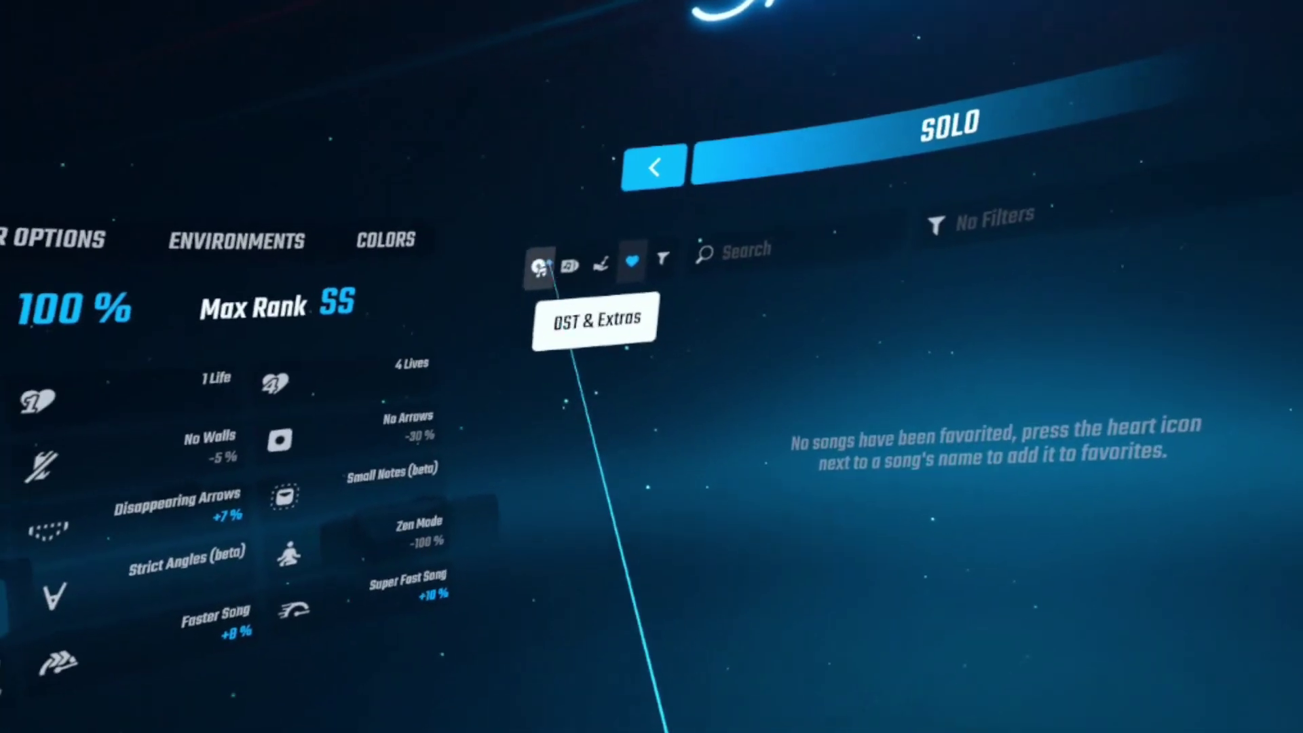
pyautogui.click(473, 256)
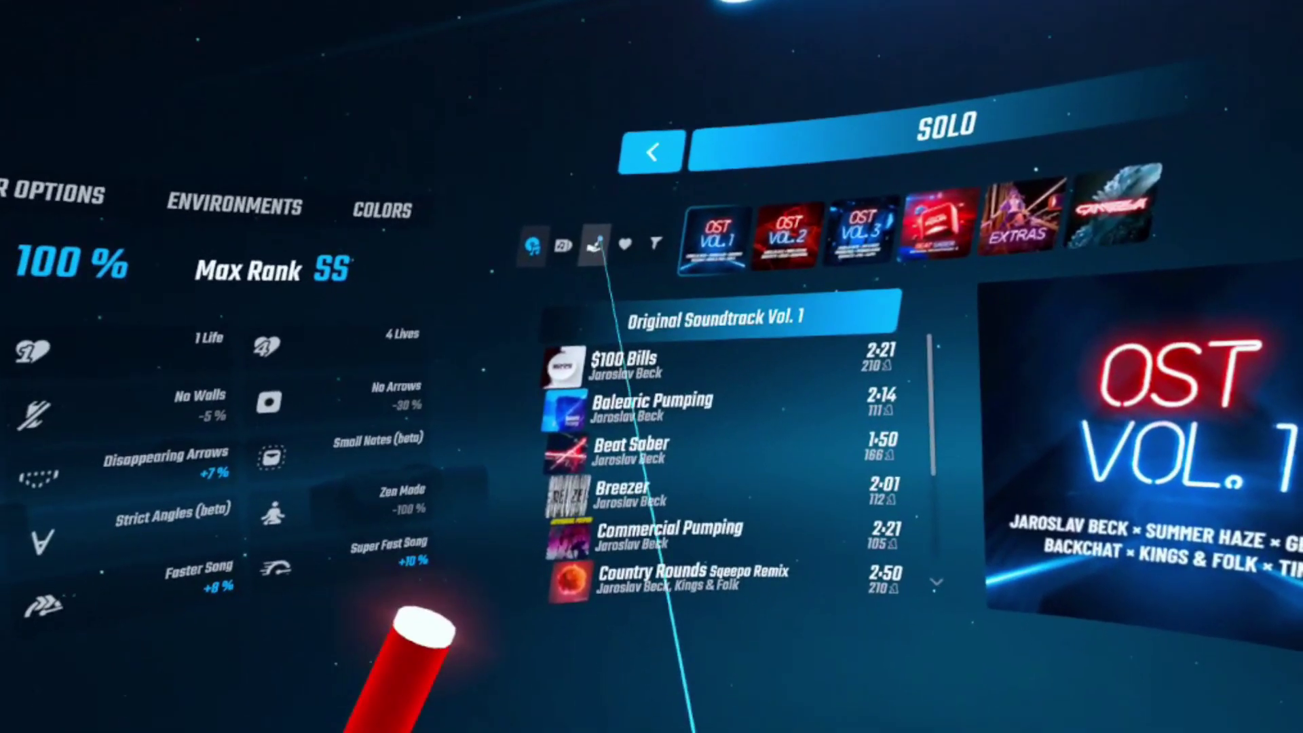
pyautogui.click(576, 255)
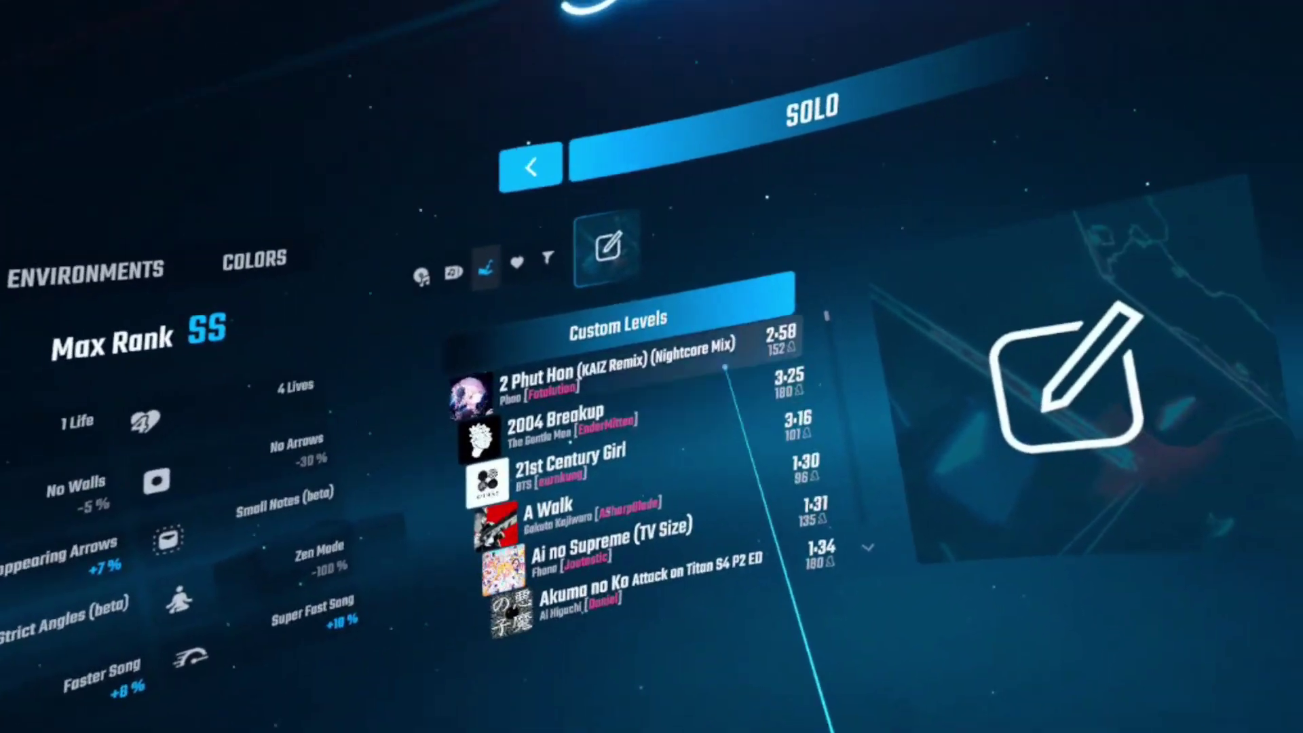
pyautogui.click(491, 204)
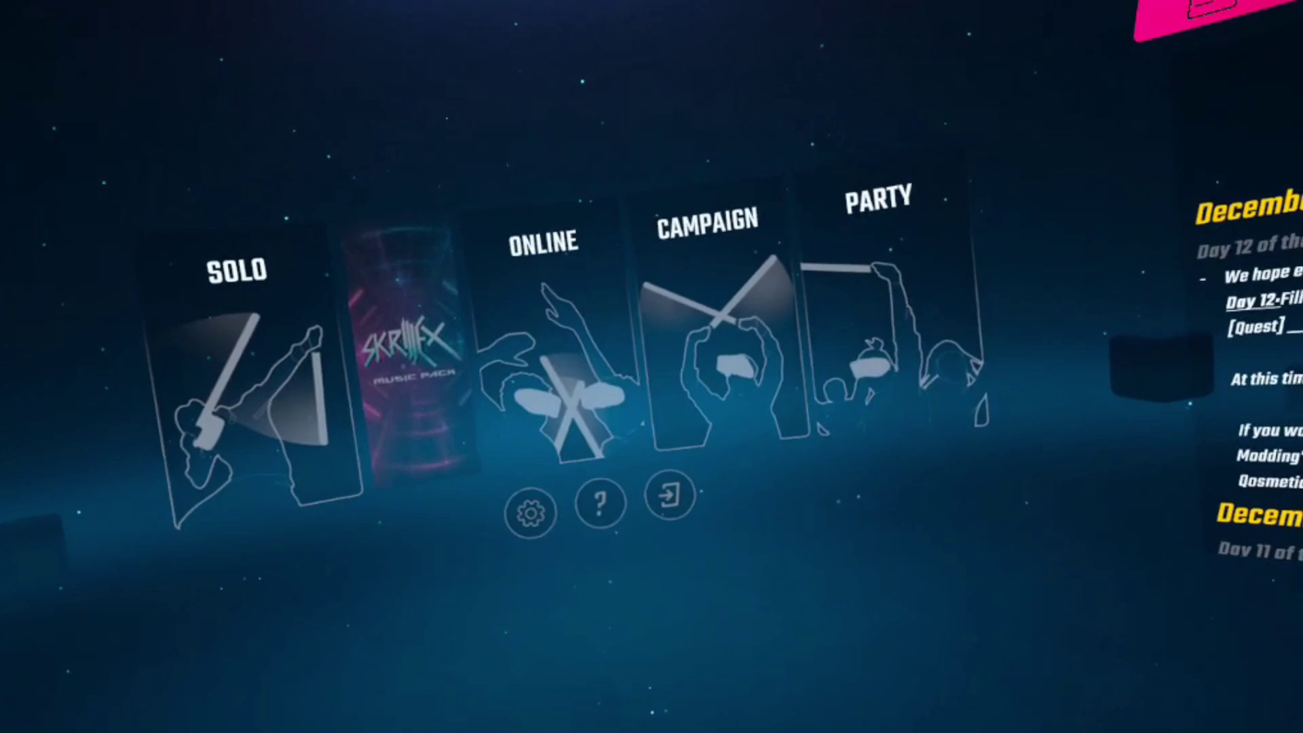